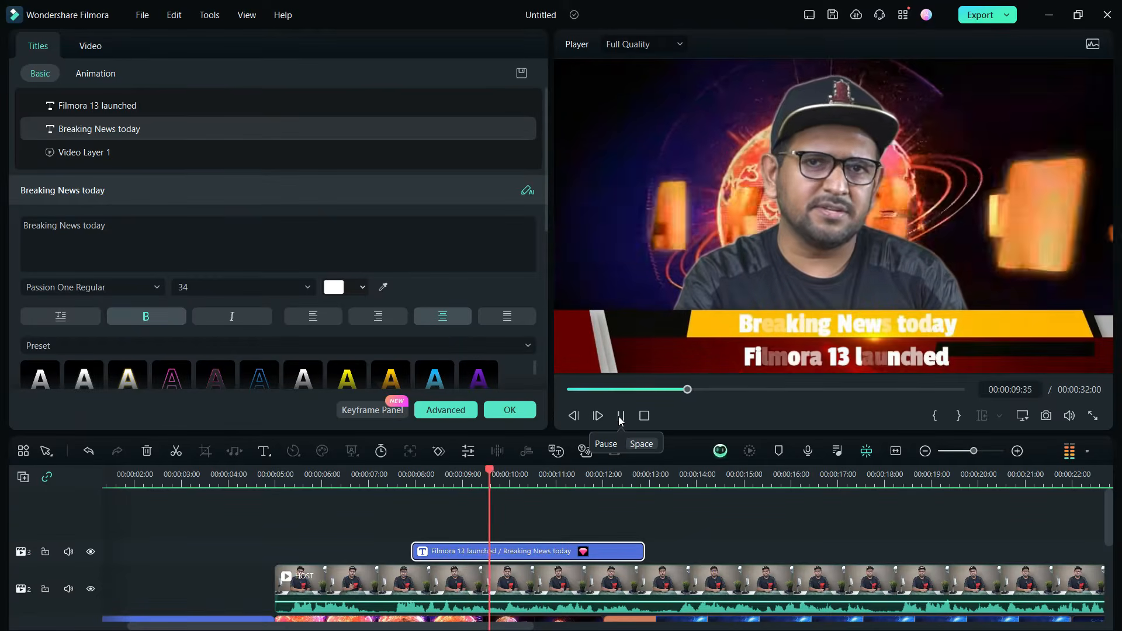
left_click(620, 416)
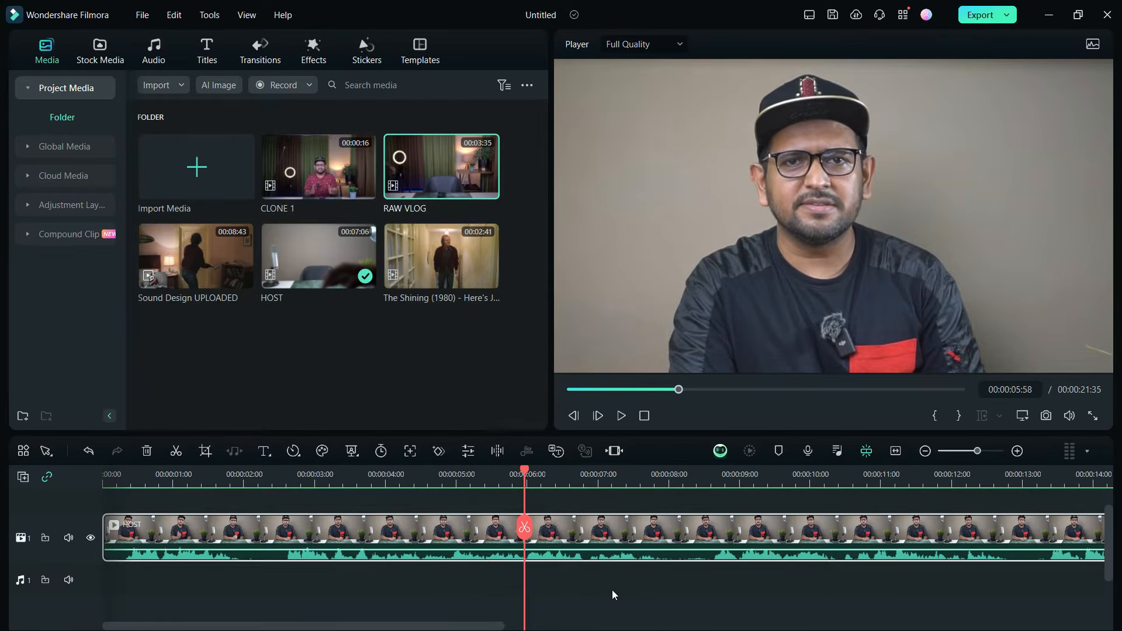
Shift the HOST clip to start at about 6 seconds on the timeline and return the playhead to the beginning
left_click_drag(257, 544, 679, 544)
left_click(106, 483)
left_click_drag(107, 470, 103, 472)
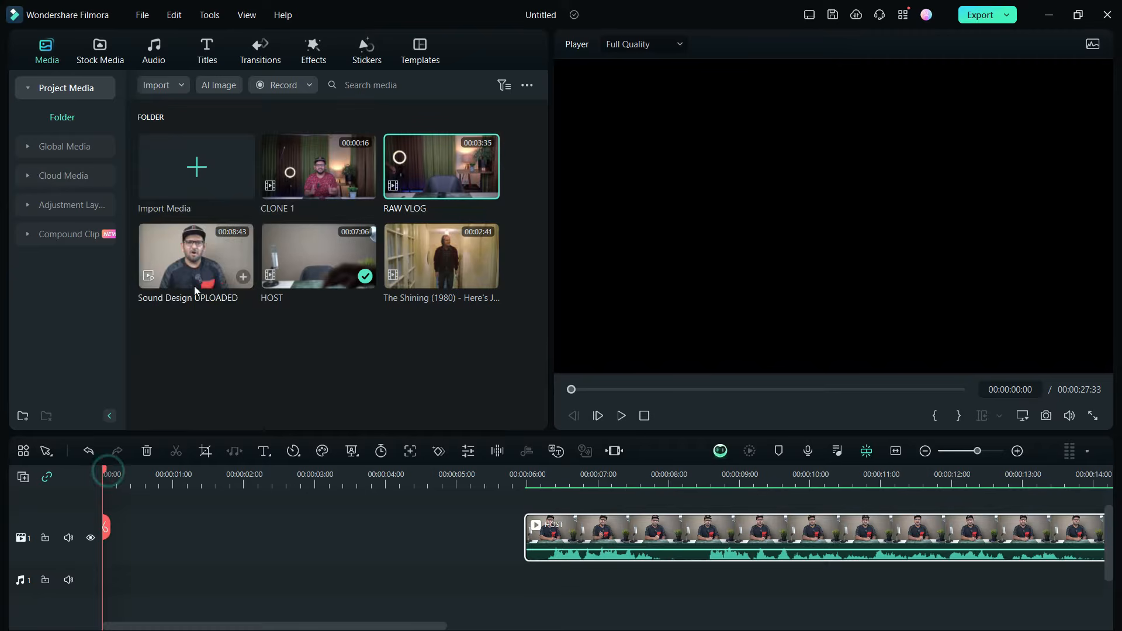
Search the titles library for "news broadcast intro"
left_click(207, 52)
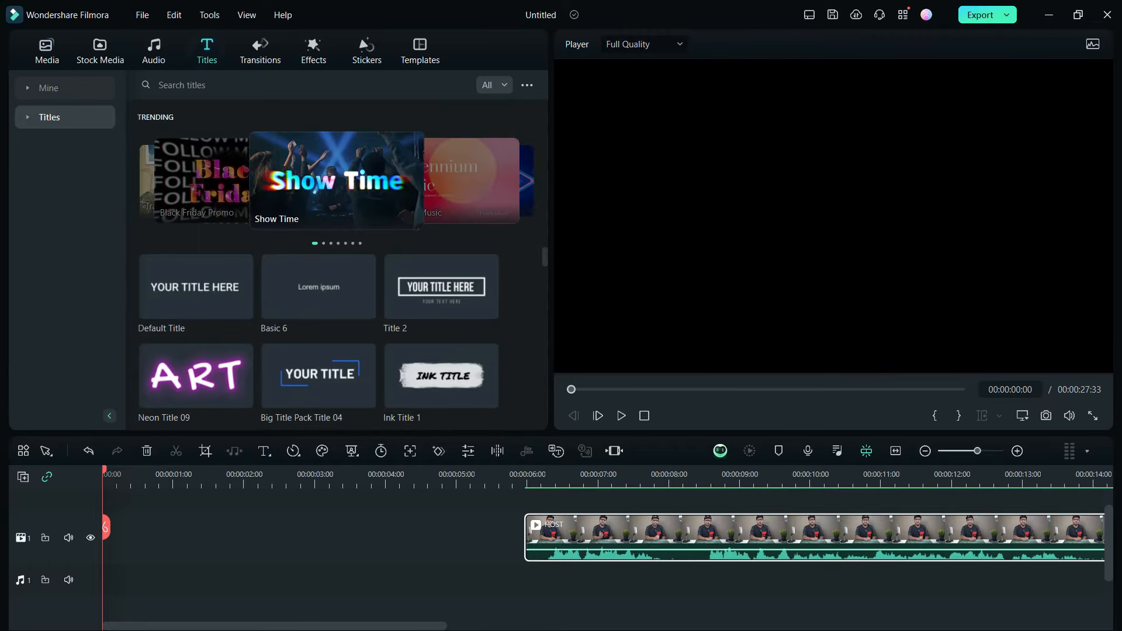
left_click(202, 85)
type("news broadc")
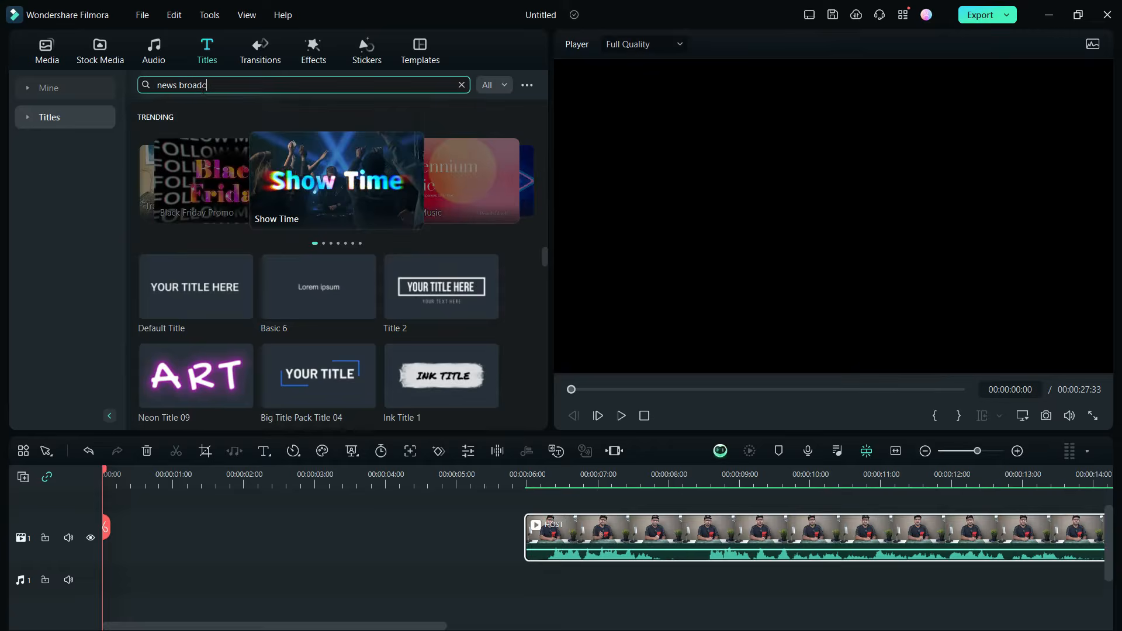
type("ast intro")
key("Return")
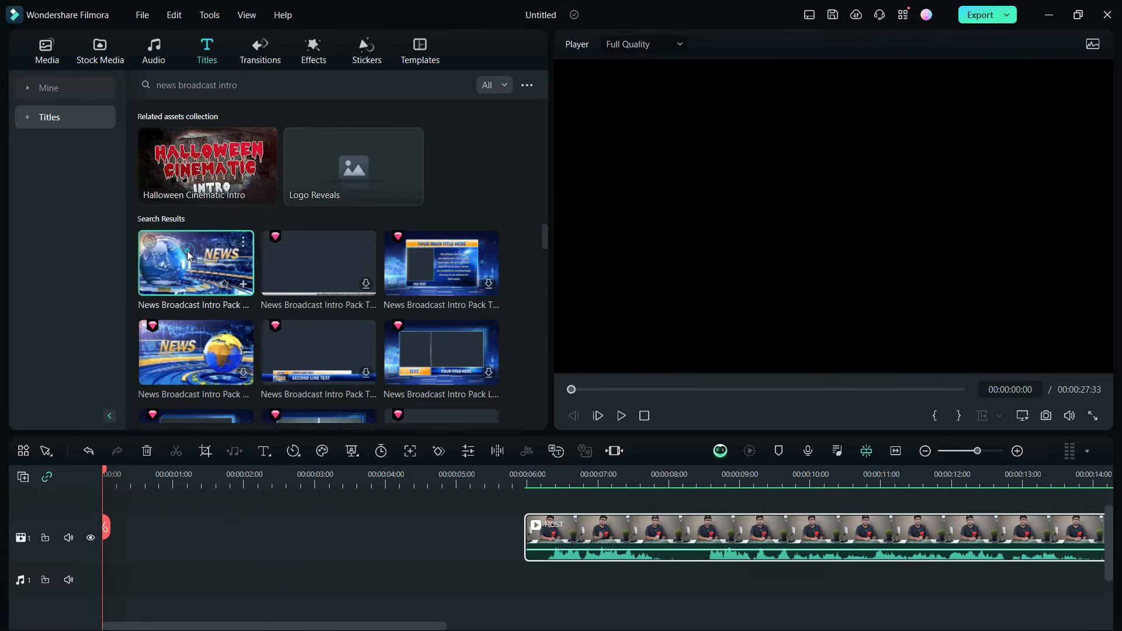
Preview several news title templates, including News Broadcast Intro Pack, Action News, Global Events, World News and Breaking News designs
left_click(188, 250)
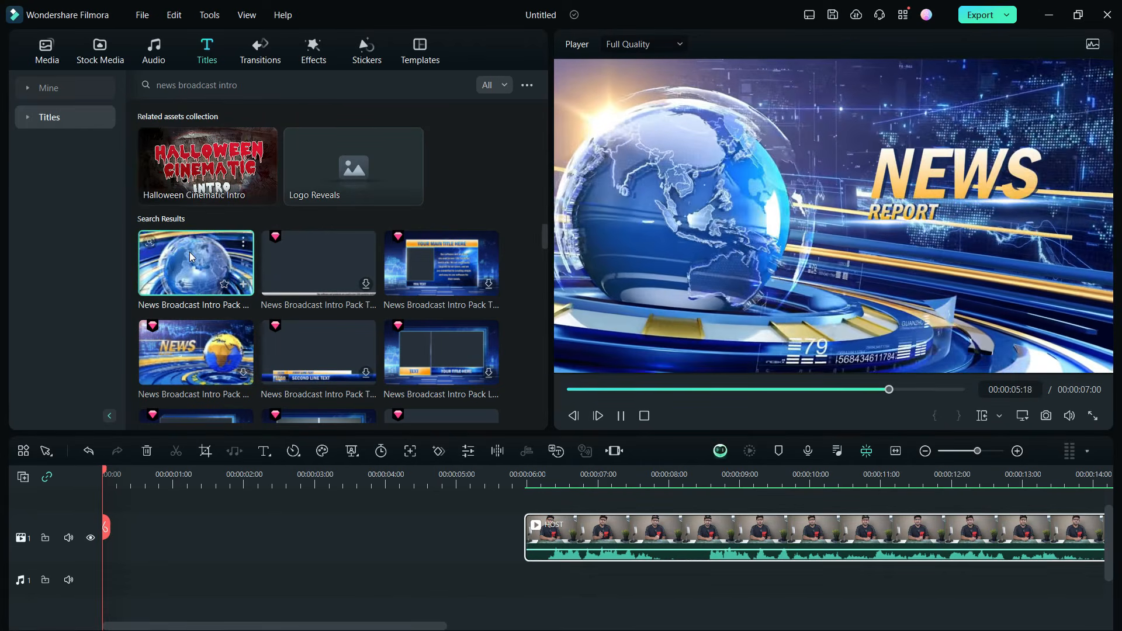
left_click(197, 345)
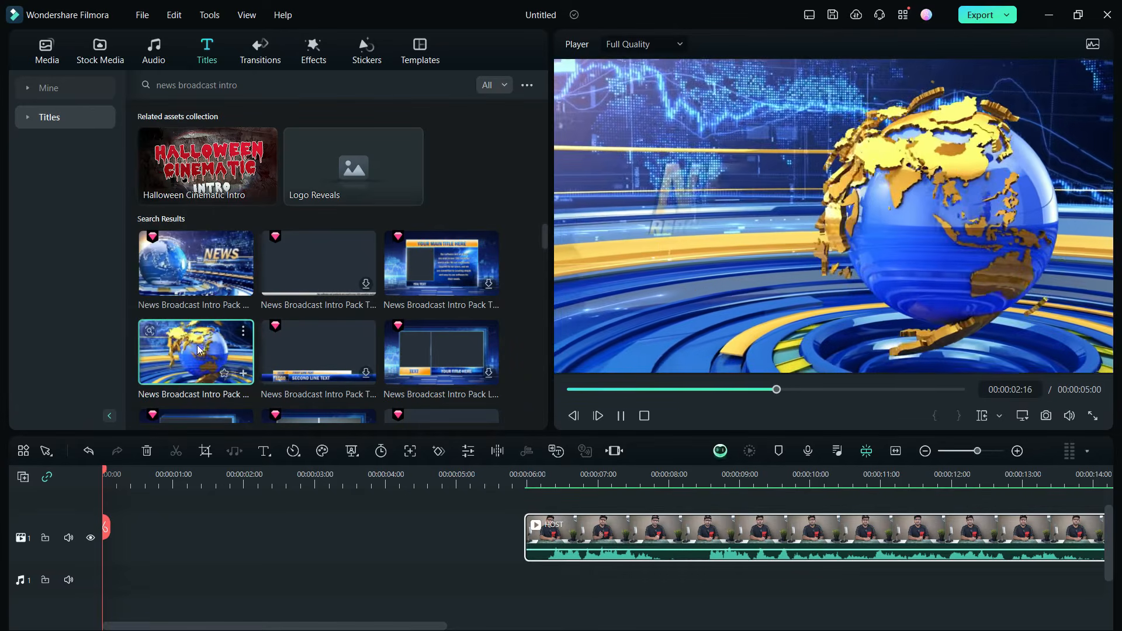
scroll(197, 345, "down", 5)
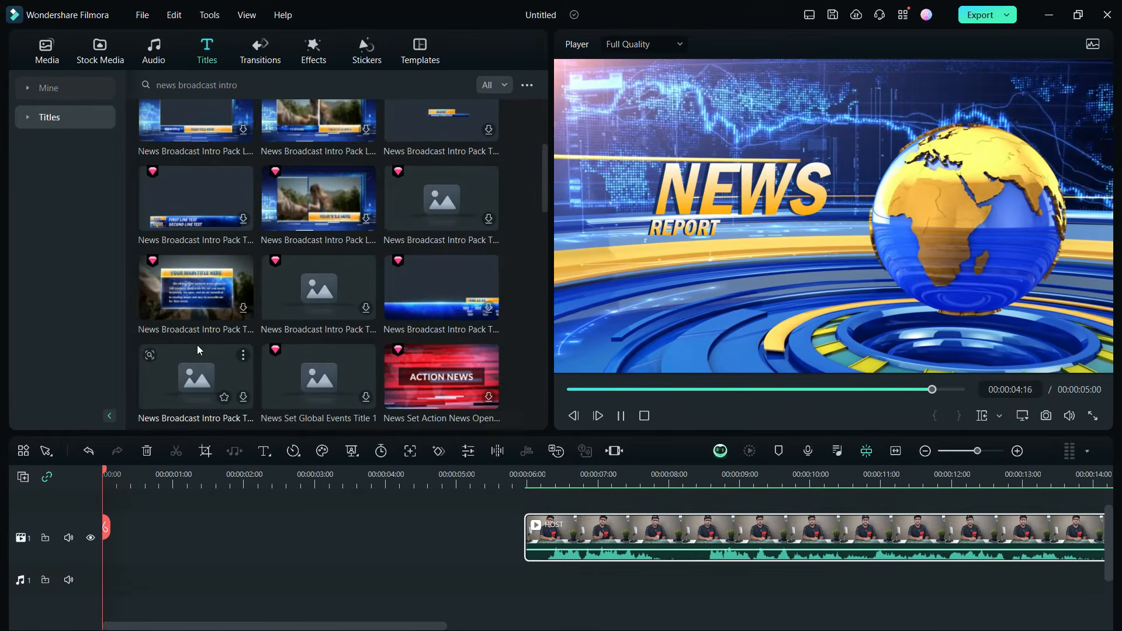
left_click(447, 275)
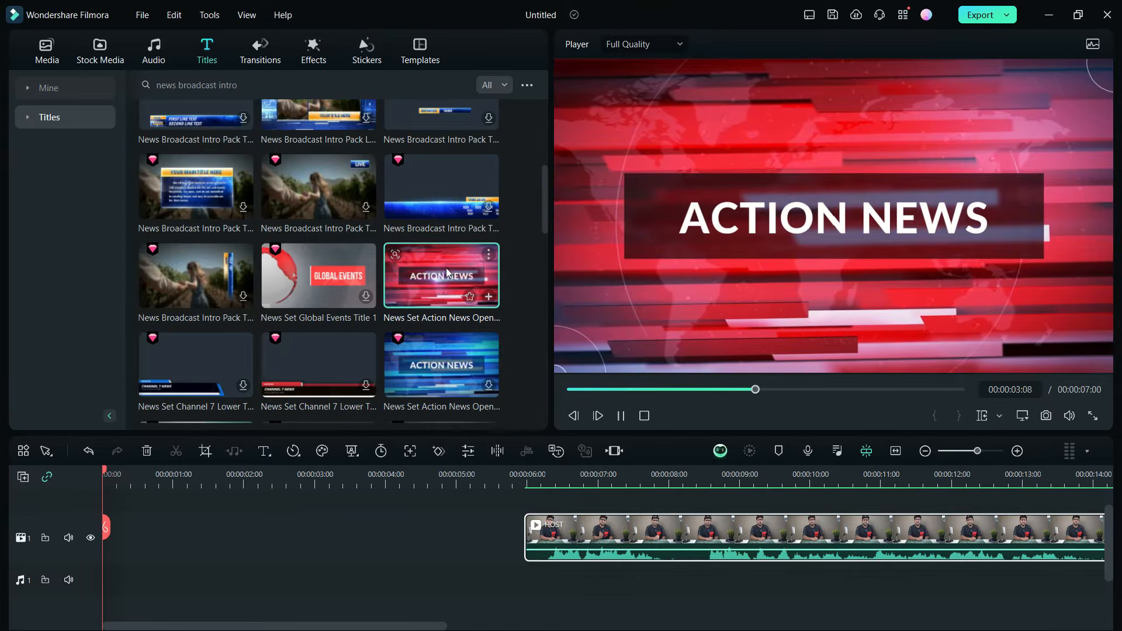
left_click(338, 278)
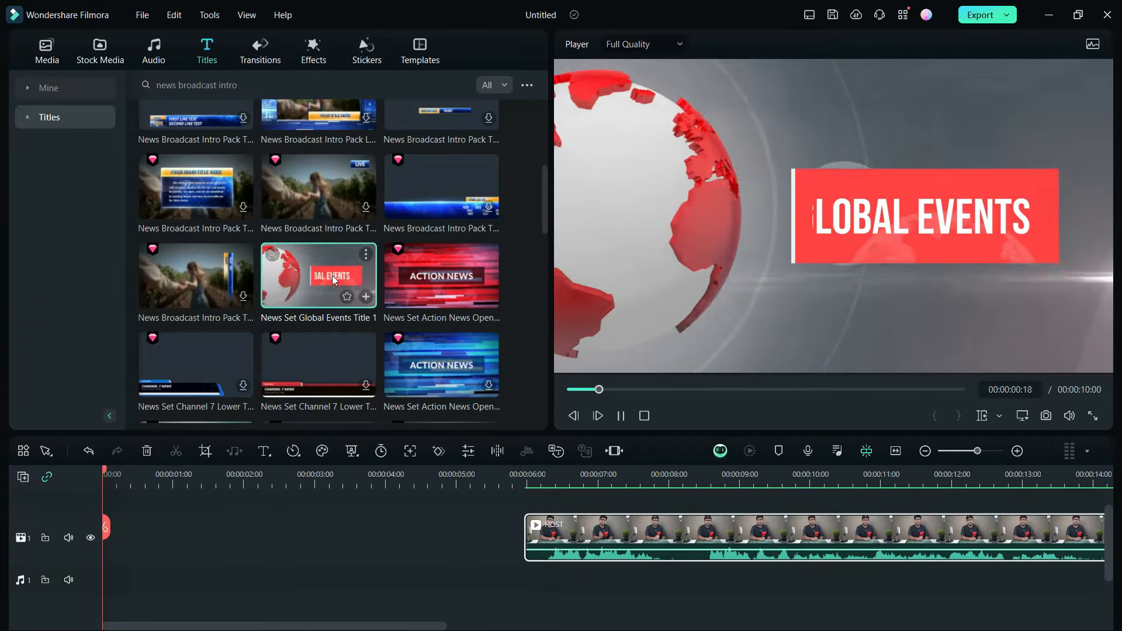
scroll(332, 275, "down", 5)
left_click(317, 202)
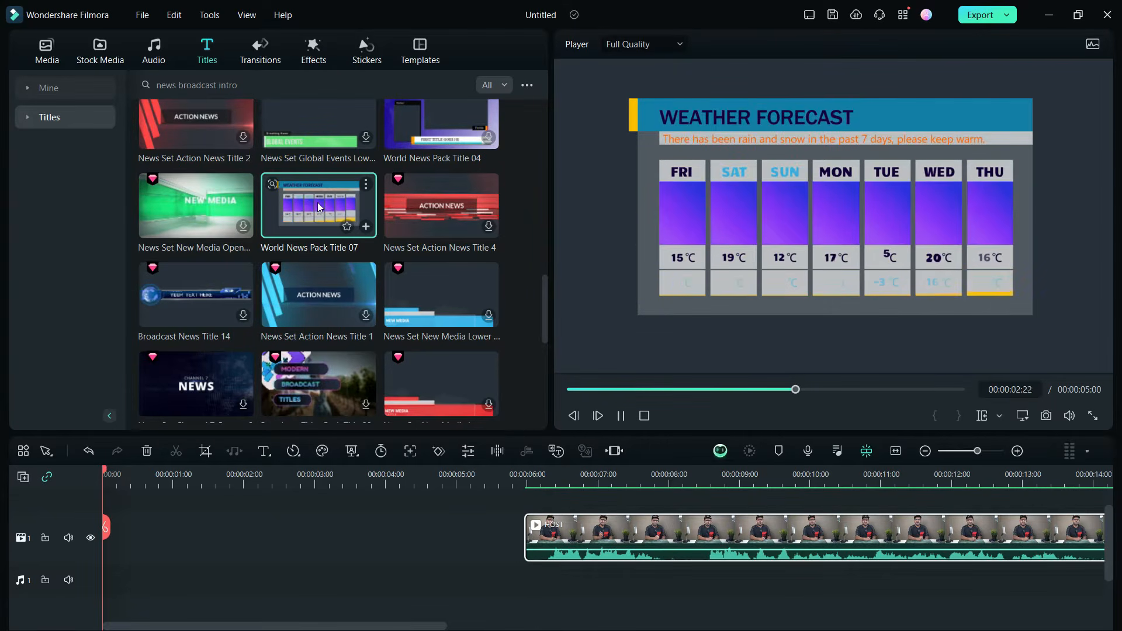
scroll(317, 202, "down", 3)
left_click(317, 202)
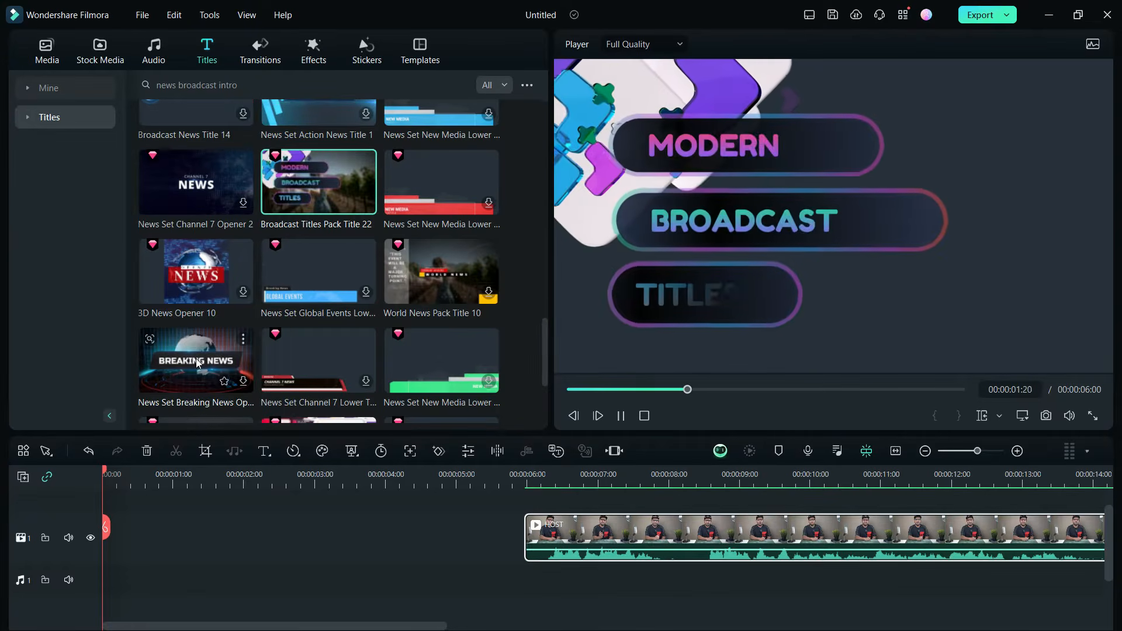
left_click(195, 358)
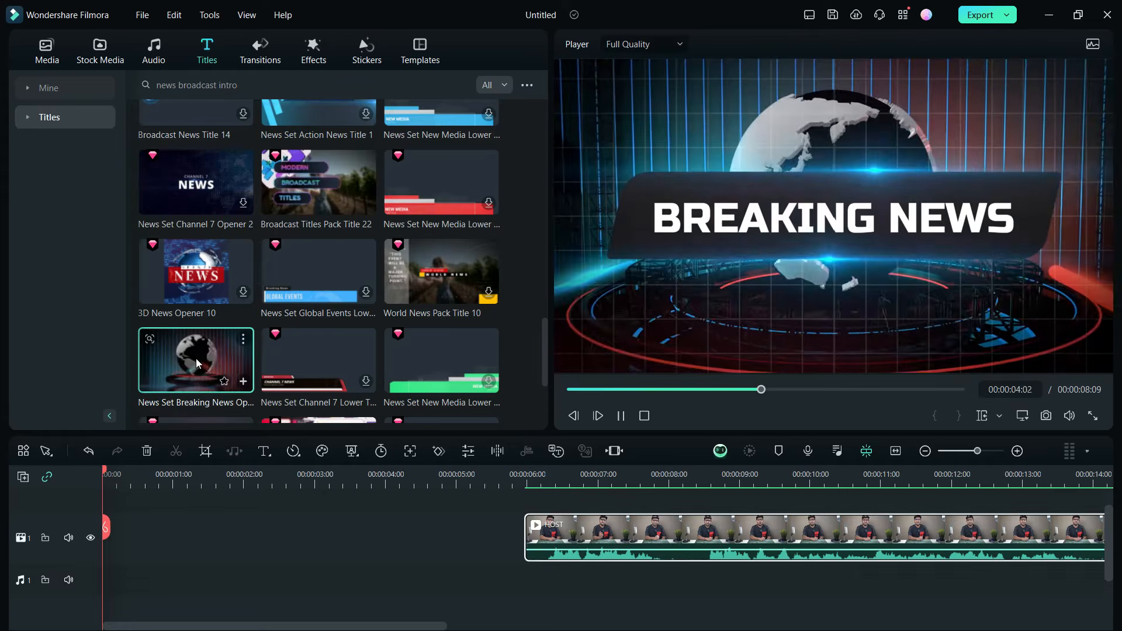
Place the gold-globe News Broadcast Intro Pack title at the timeline start and change its text to GADGETS and PORTAL
scroll(195, 359, "up", 5)
left_click_drag(197, 343, 106, 538)
double_click(418, 535)
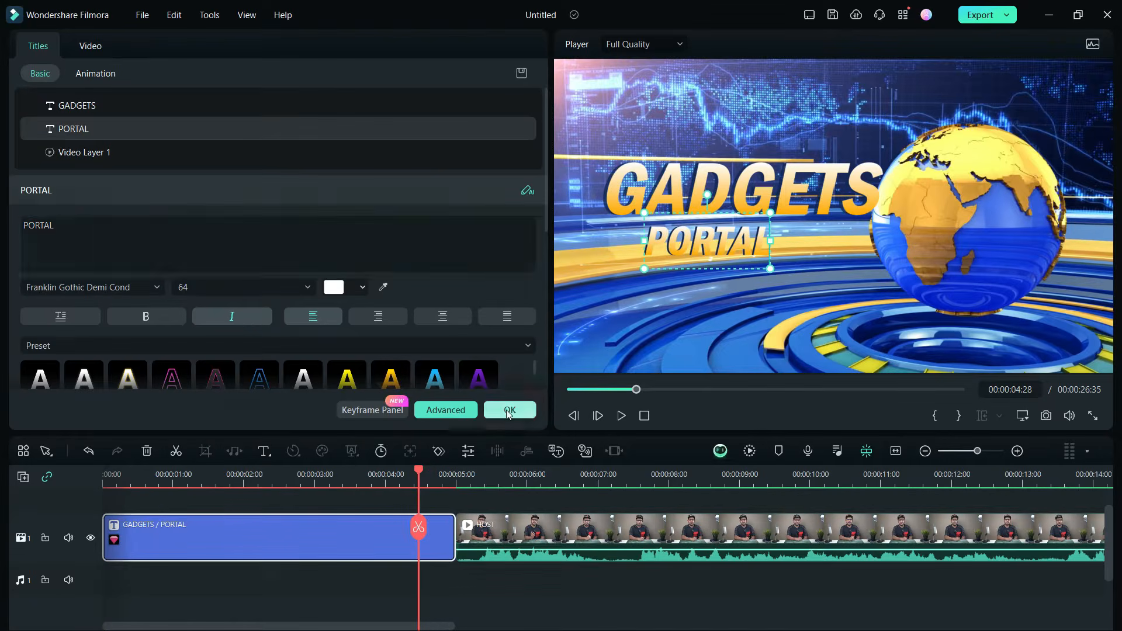
left_click(508, 410)
Play back the edited intro title and the beginning of the HOST clip
left_click(574, 417)
left_click(616, 415)
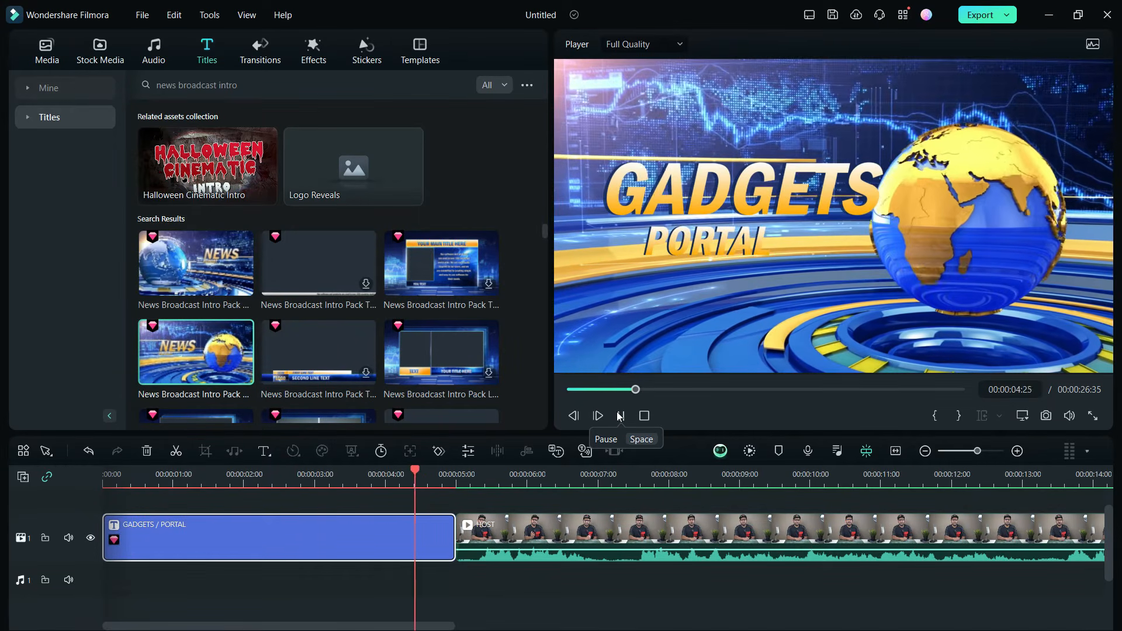
left_click(622, 419)
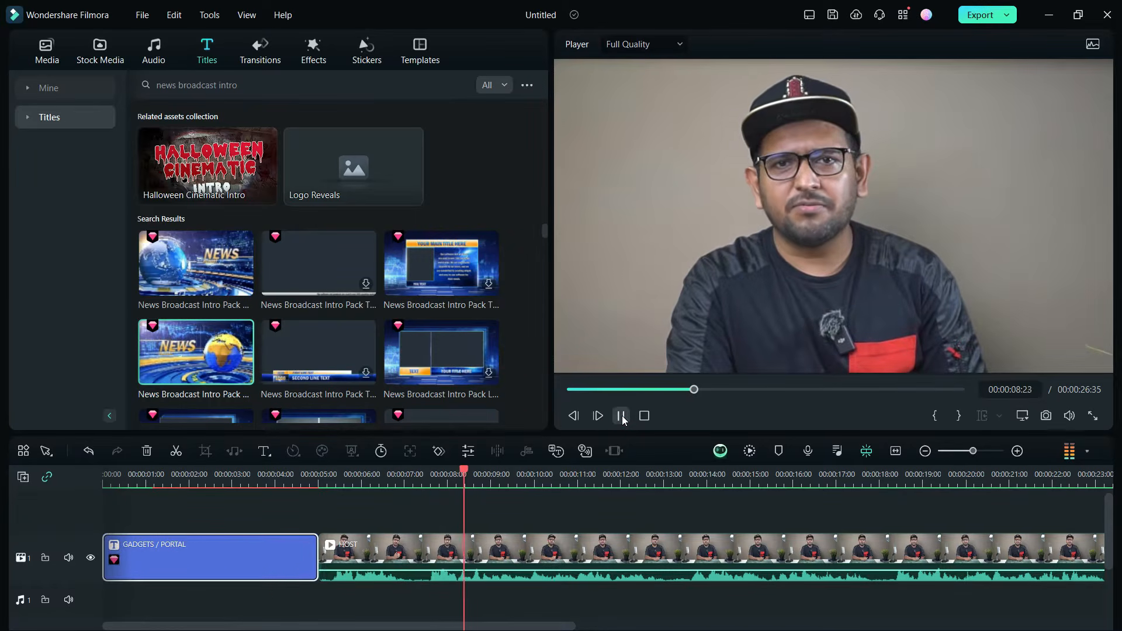
left_click(623, 415)
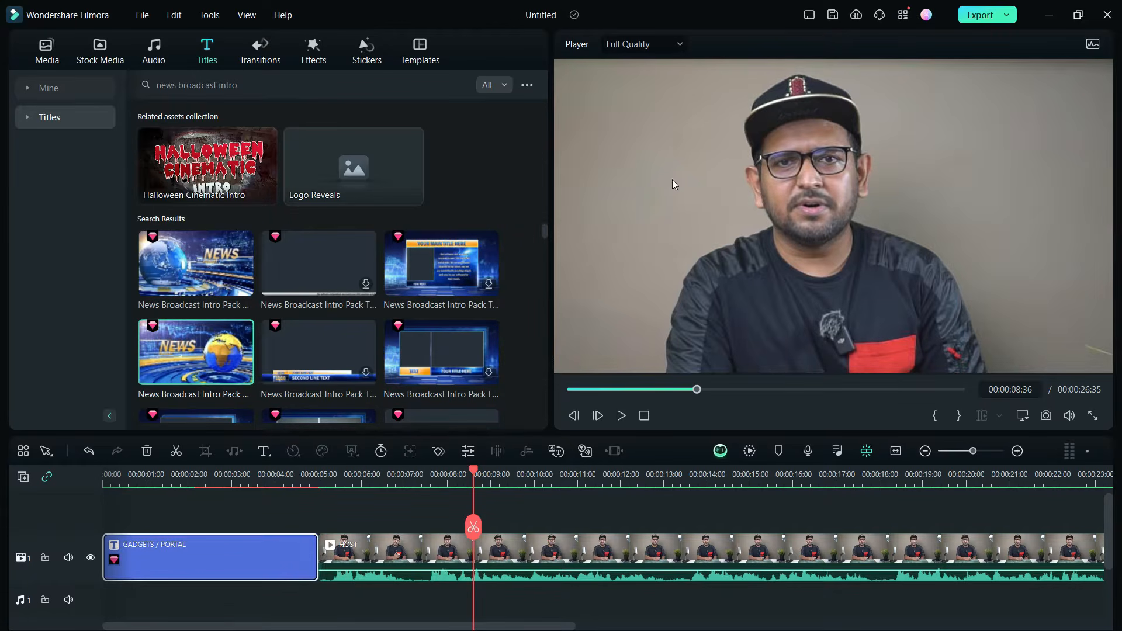
Try Chroma Key on the HOST clip by sampling the wall colour behind the presenter, and switch it off again
left_click(518, 549)
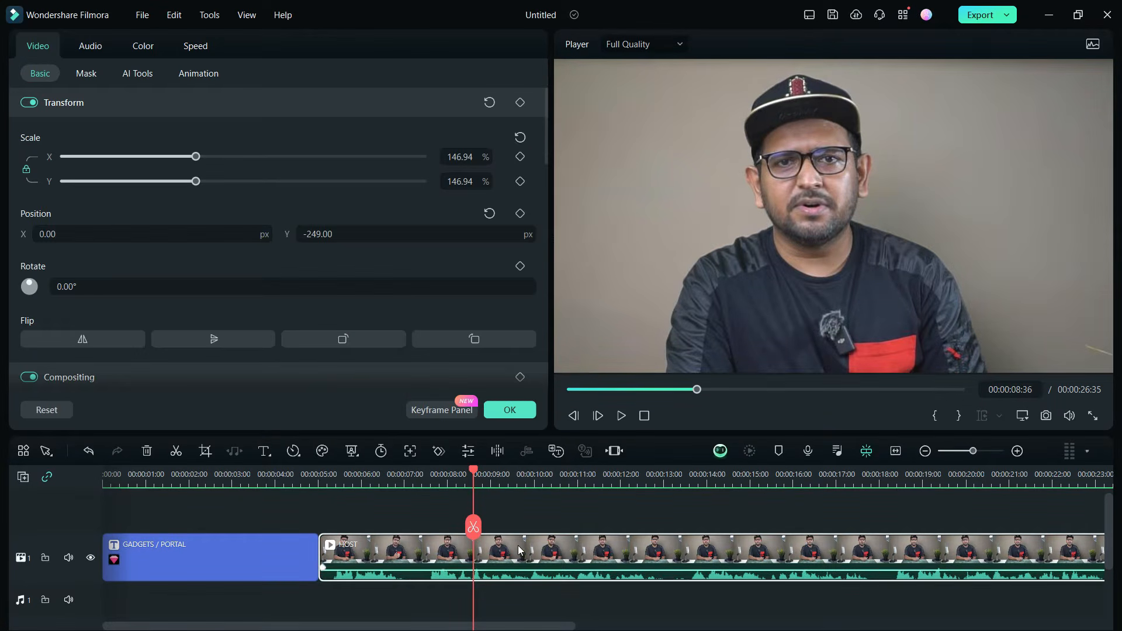
left_click(135, 75)
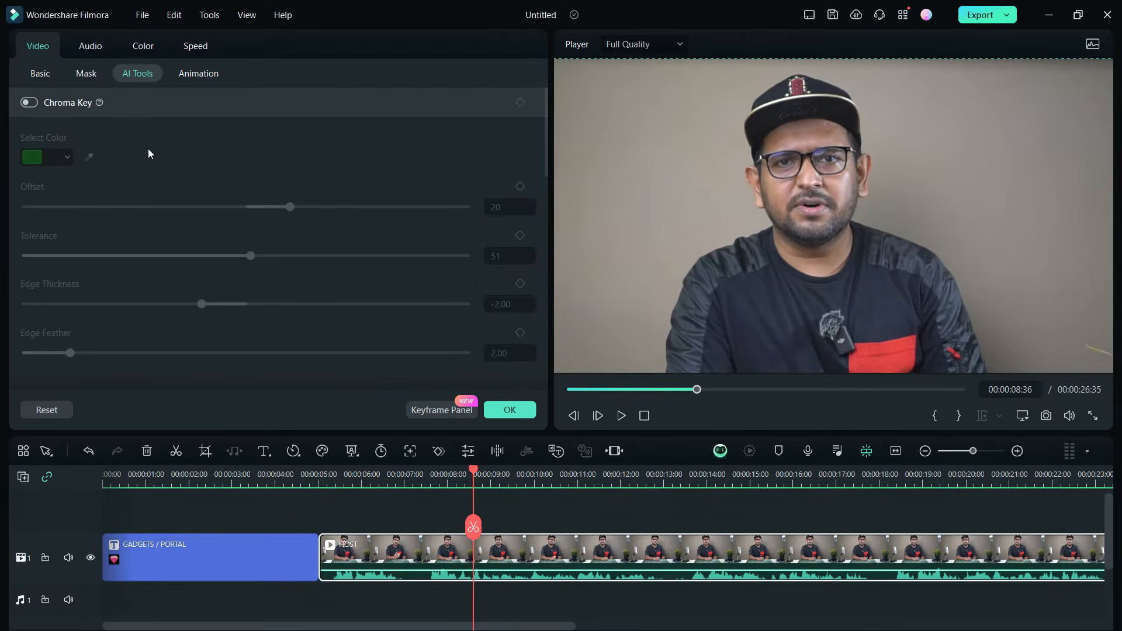
left_click(30, 103)
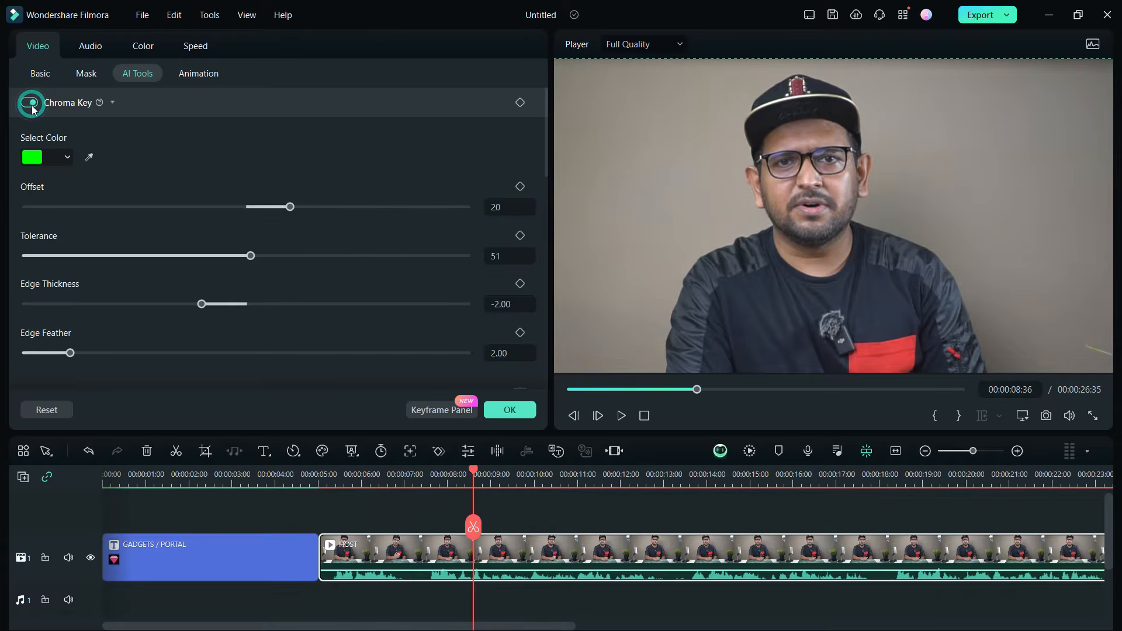
left_click(89, 158)
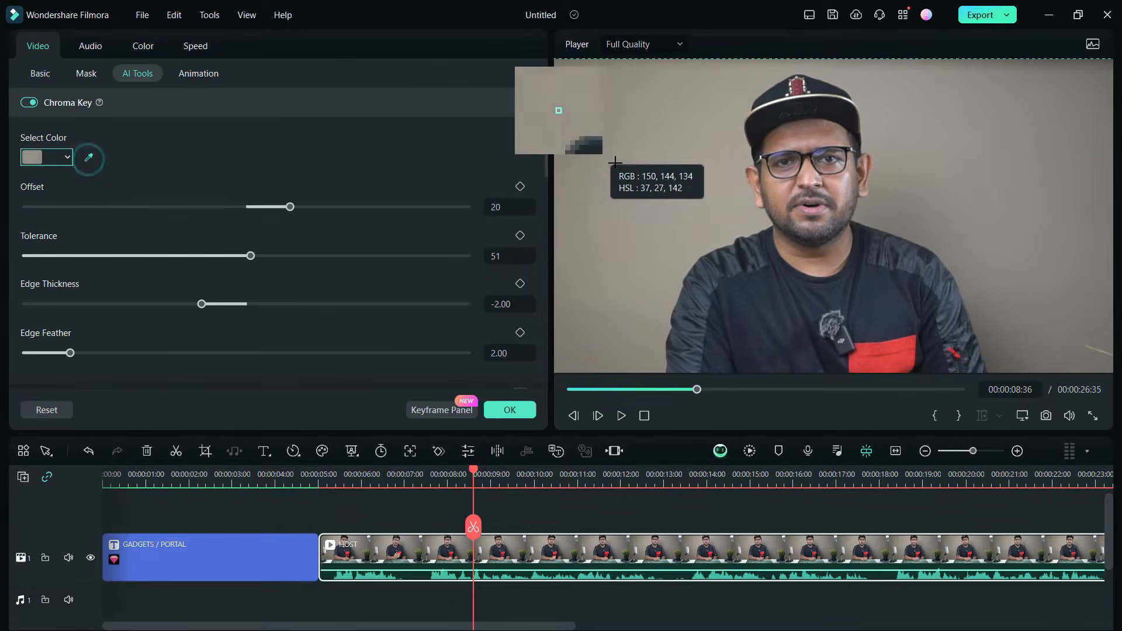
left_click(29, 103)
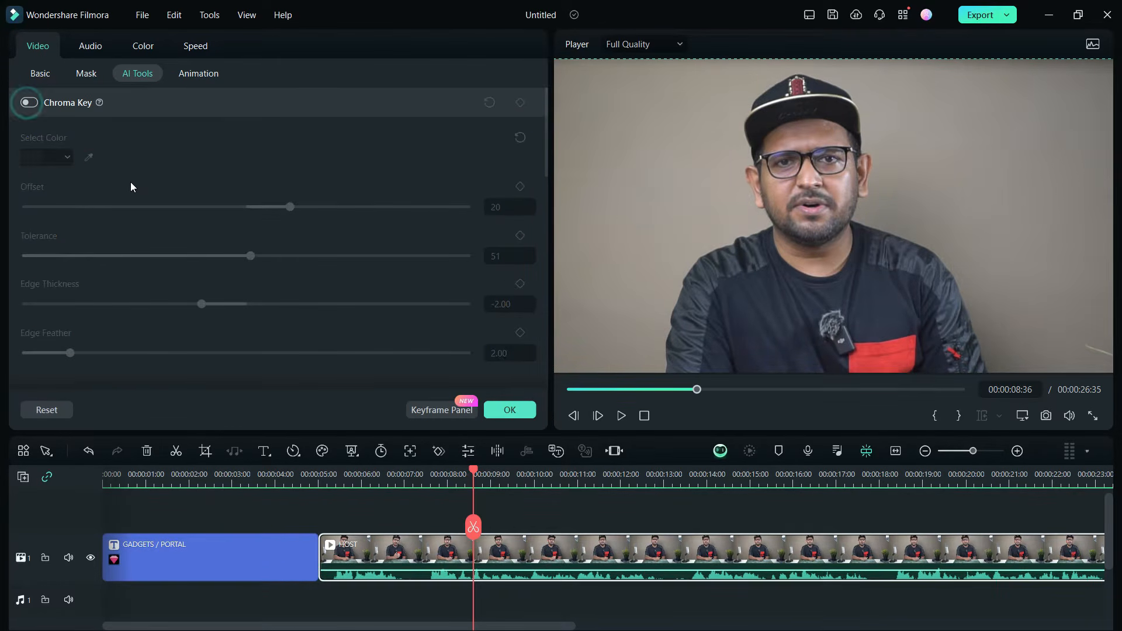
Try AI Portrait on the HOST clip with edge thickness 2.00 and edge feather 1.00, and switch it off again
scroll(150, 192, "down", 3)
scroll(151, 196, "down", 2)
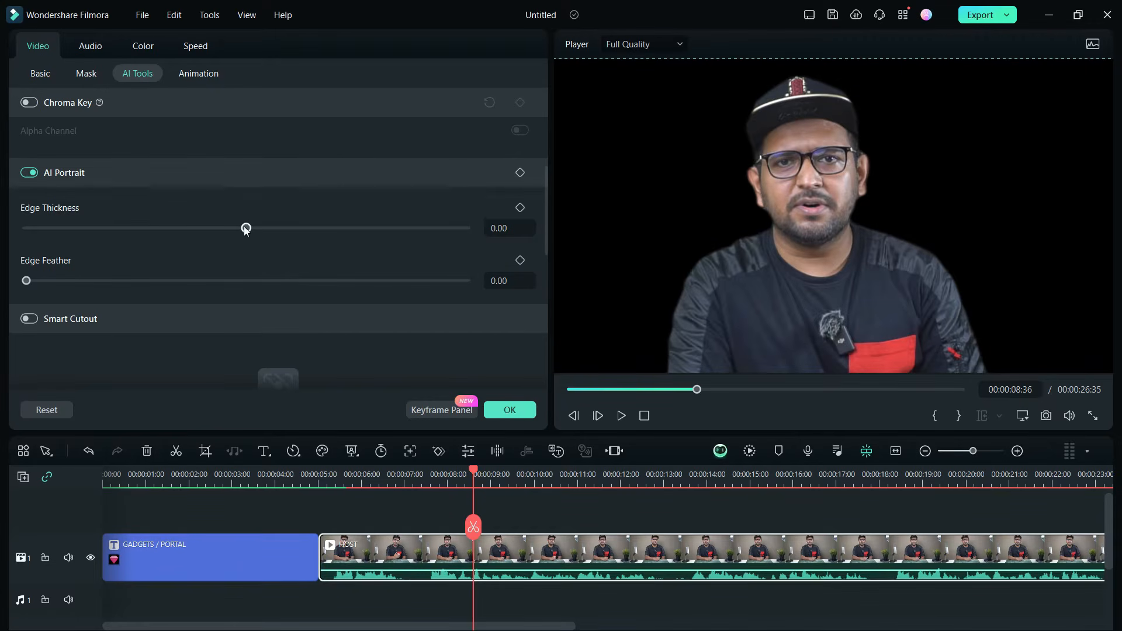
mouse_move(243, 227)
left_mouse_down()
mouse_move(226, 225)
mouse_move(268, 228)
mouse_move(250, 228)
left_mouse_up()
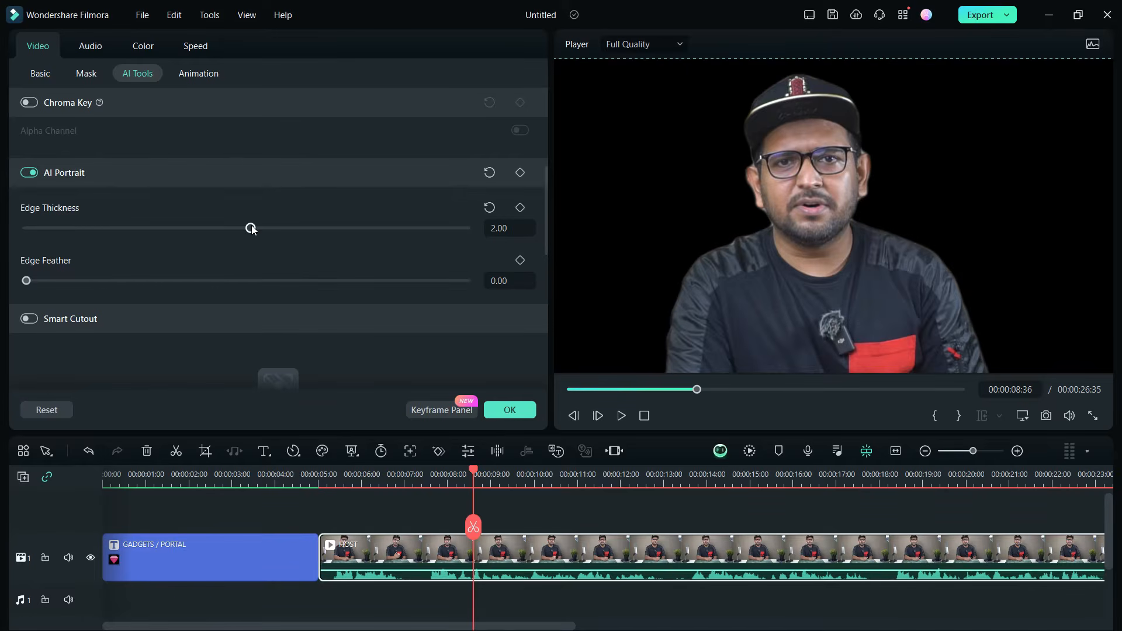
left_click(29, 173)
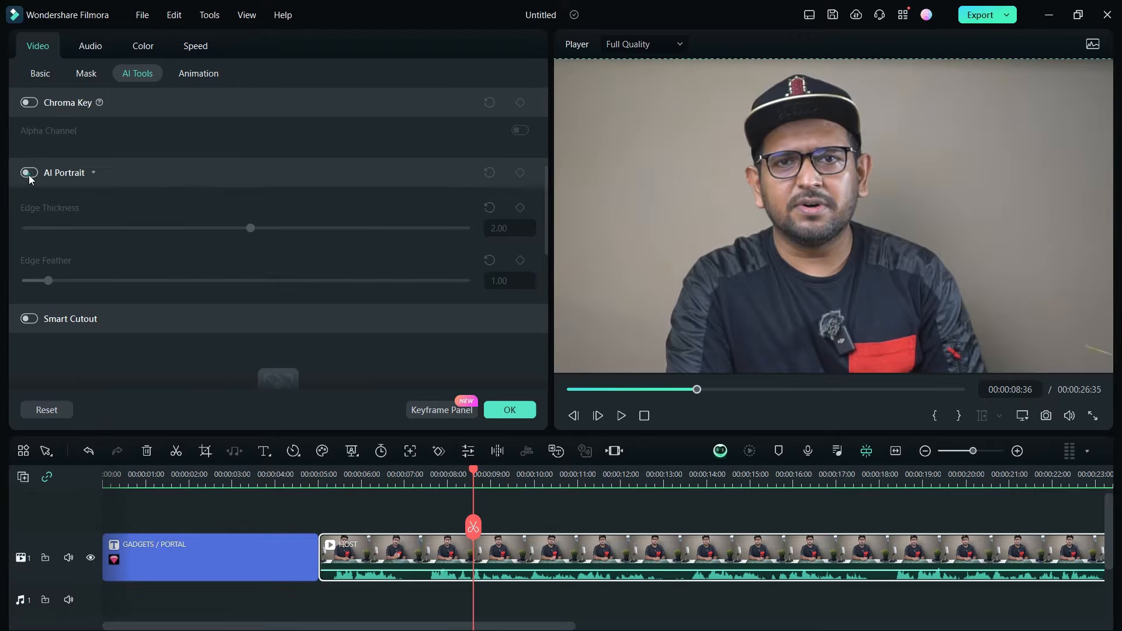
Remove the HOST clip's background with Smart Cutout, painting over the presenter at brush size 30, and play the result
scroll(46, 336, "down", 3)
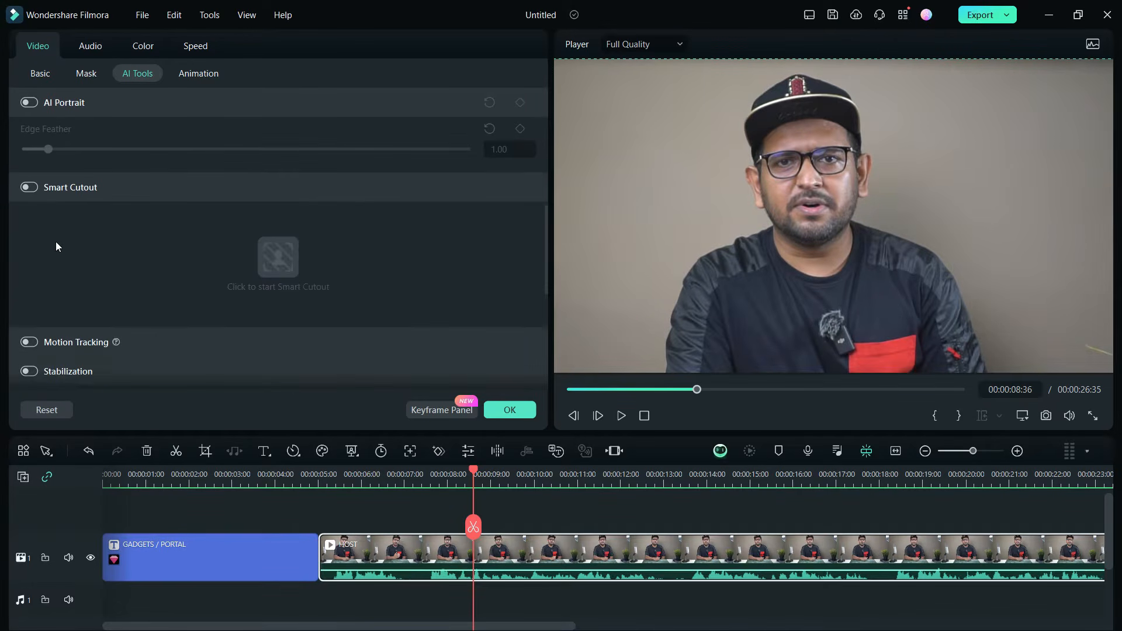
left_click(34, 188)
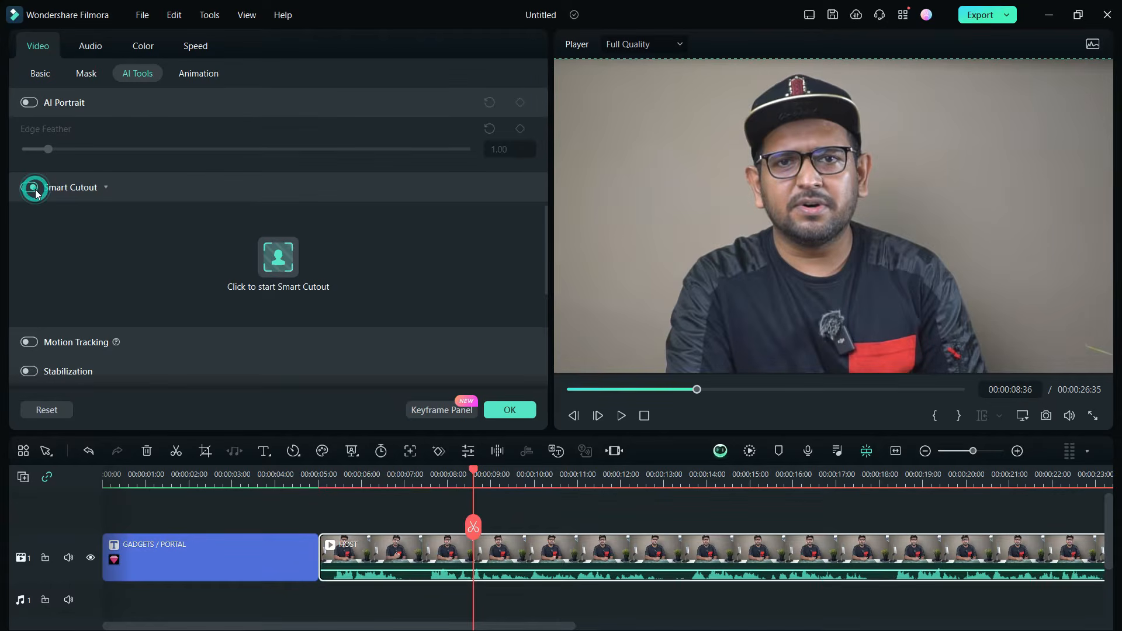
left_click(270, 265)
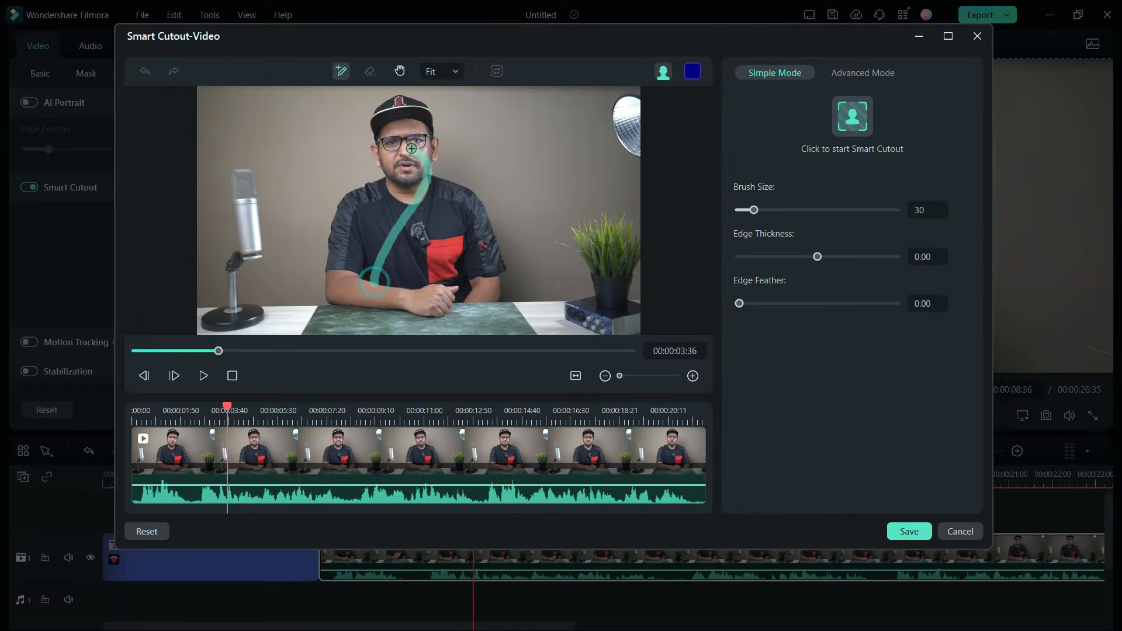
left_click_drag(415, 208, 447, 265)
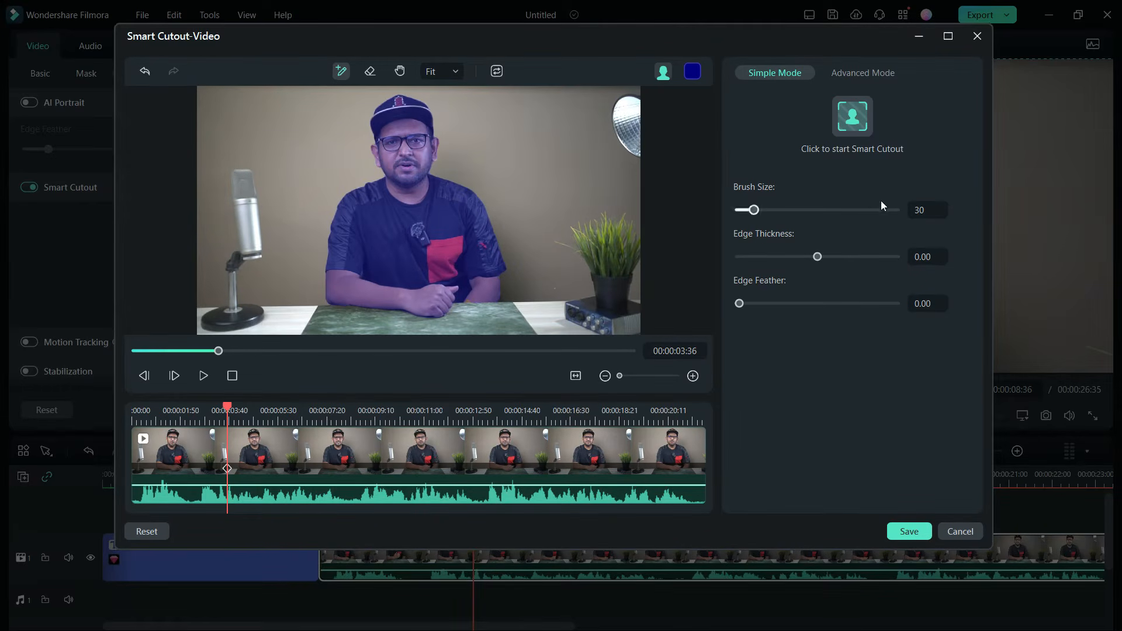
left_click(854, 127)
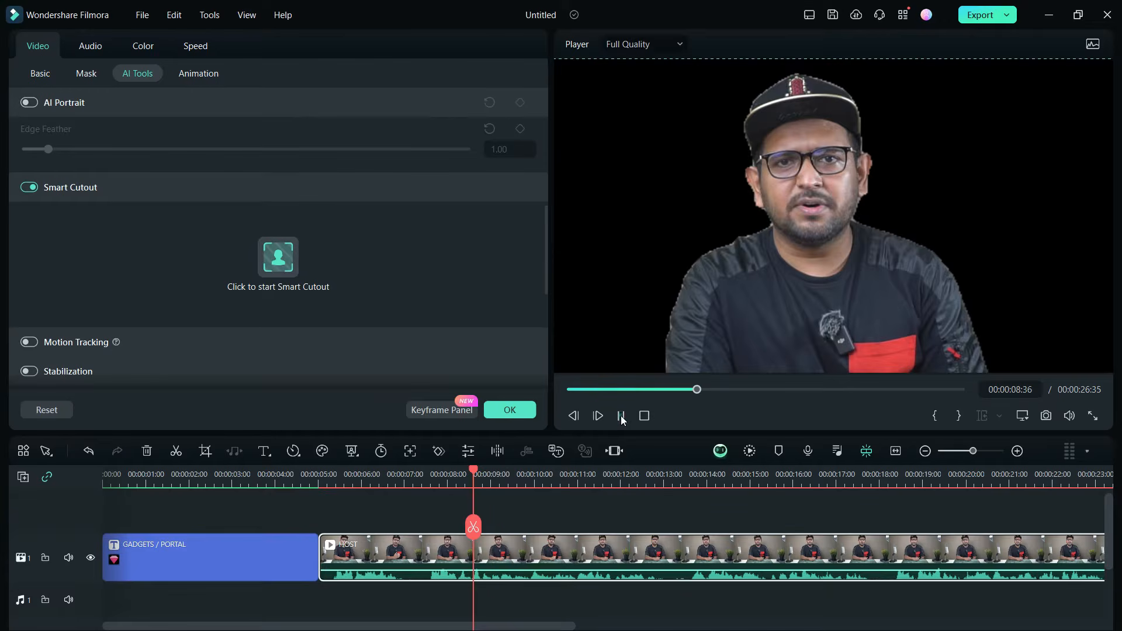
left_click(622, 417)
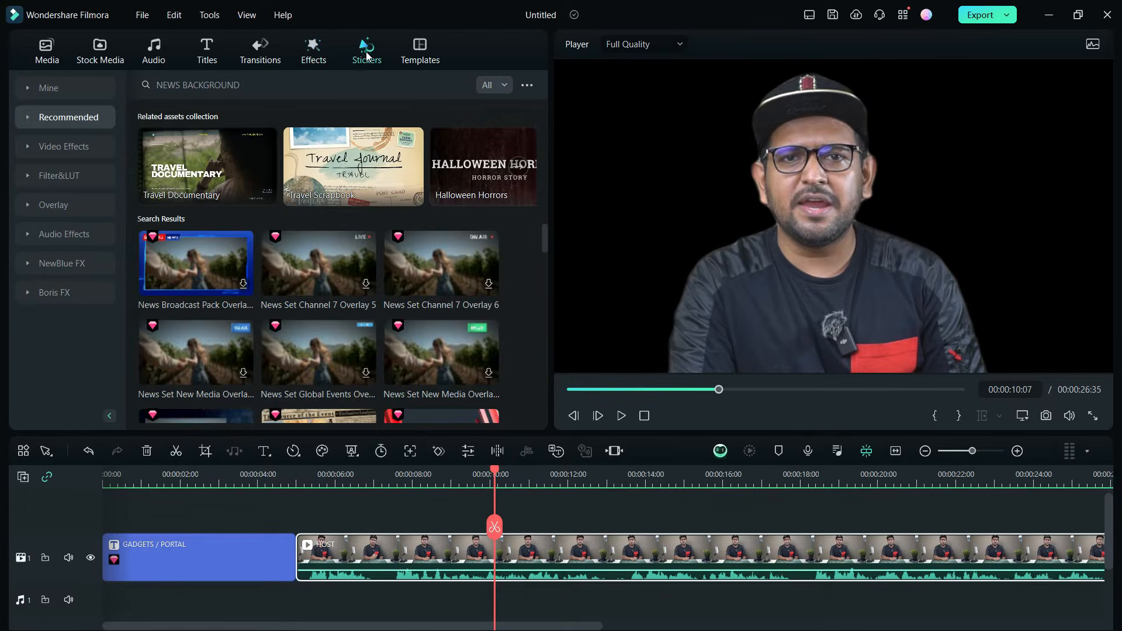
Search the stickers library for "news background" and preview the blue News Broadcast Intro Pack element
left_click(367, 57)
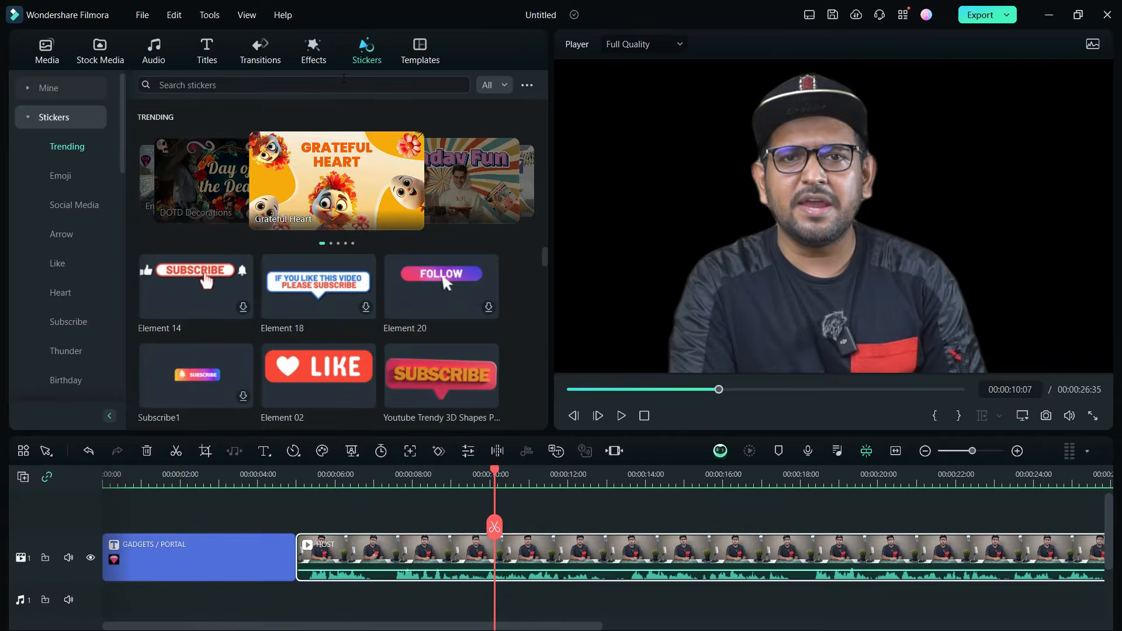
left_click(342, 80)
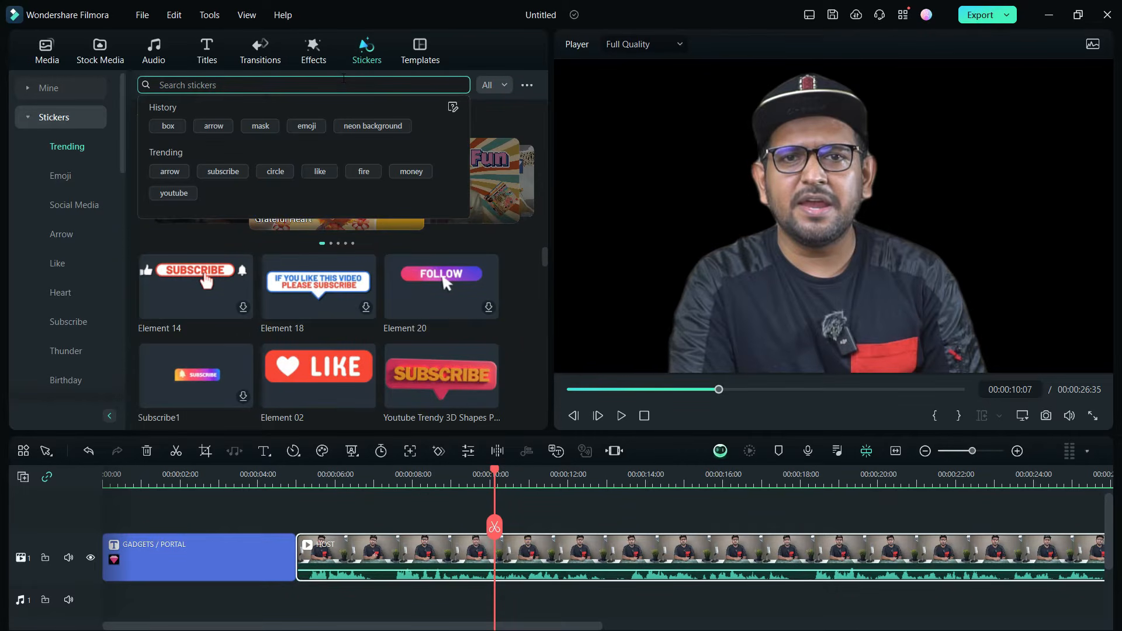
type("news backgroun")
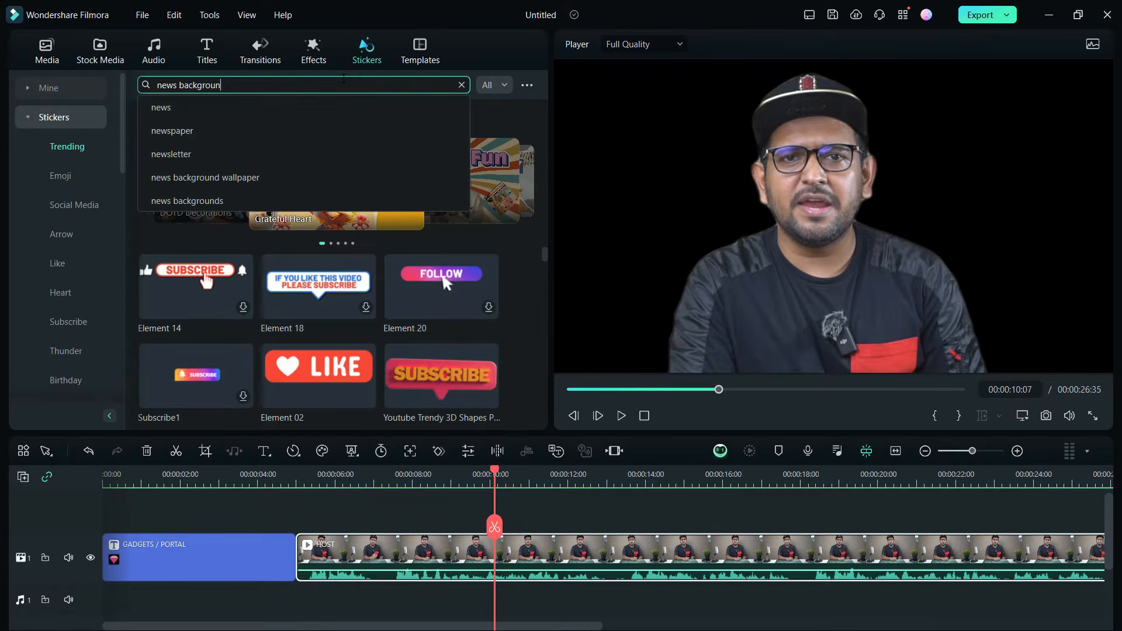
type("d")
key("Return")
left_click(436, 244)
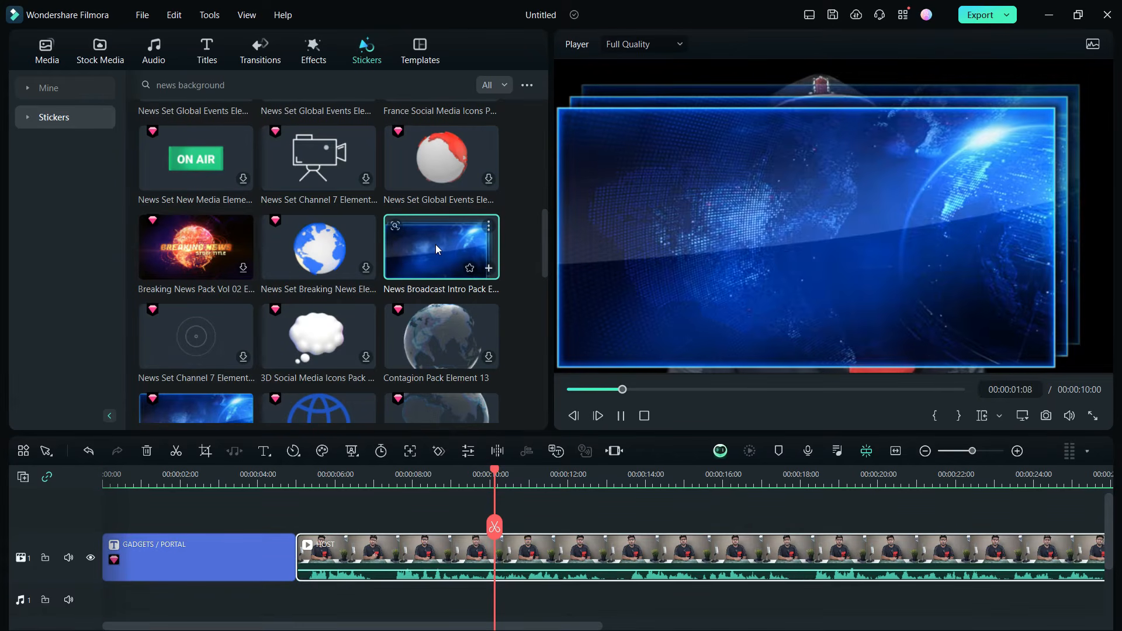
Move the HOST clip up one track, place the Breaking News Pack Vol 02 Element 06 sticker beneath its start as background, and play the result
left_click(194, 257)
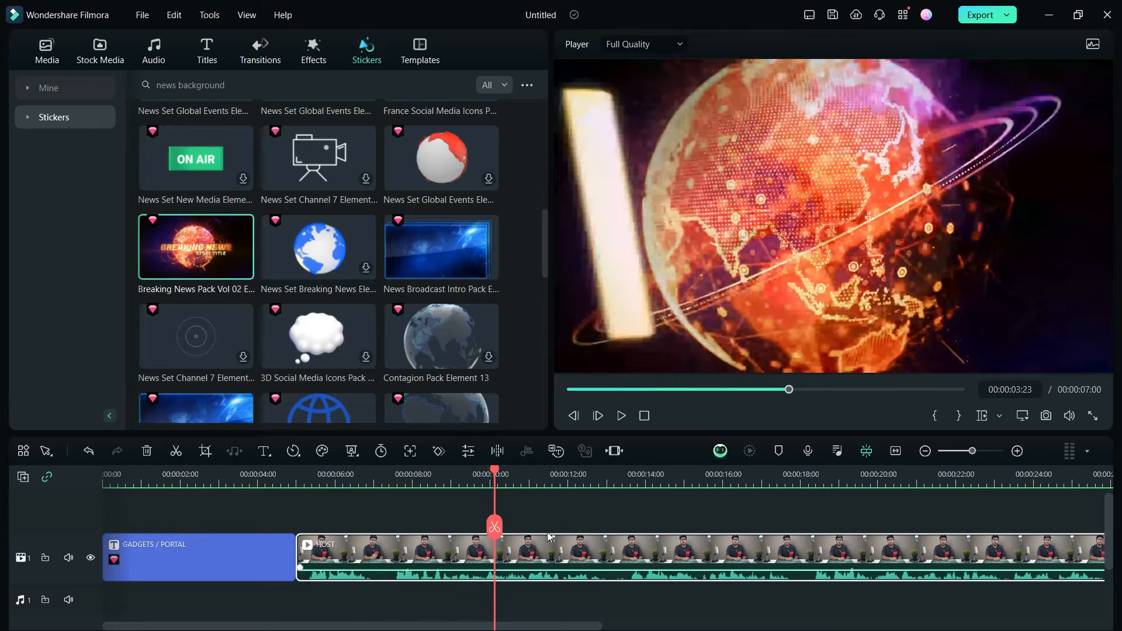
left_click_drag(553, 545, 552, 500)
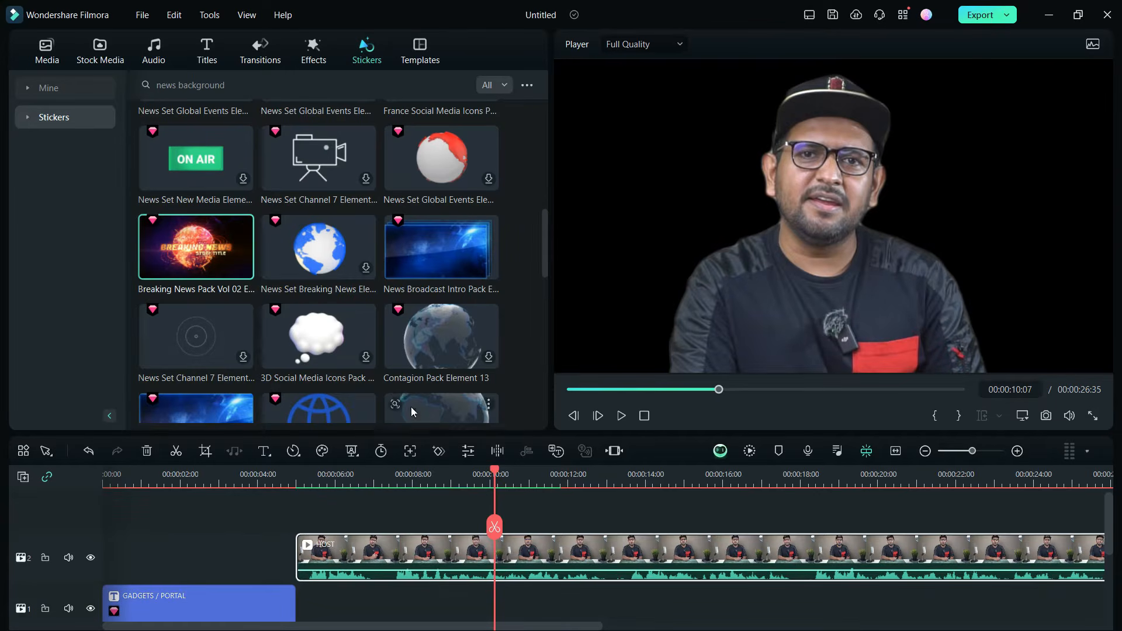
left_click_drag(209, 262, 310, 599)
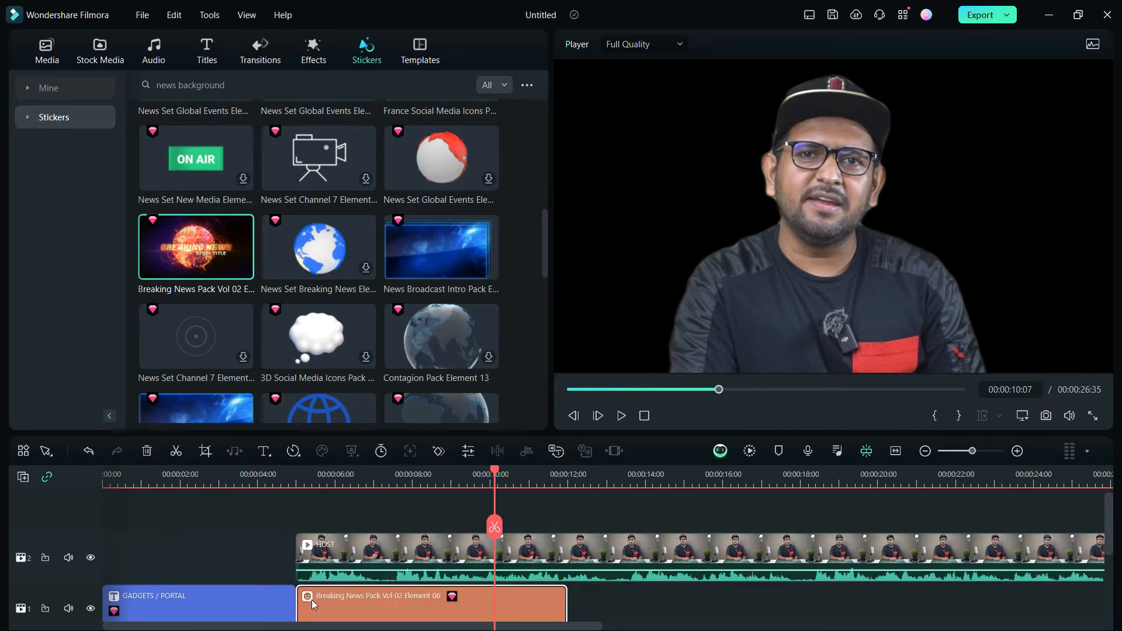
left_click(368, 538)
left_click(621, 415)
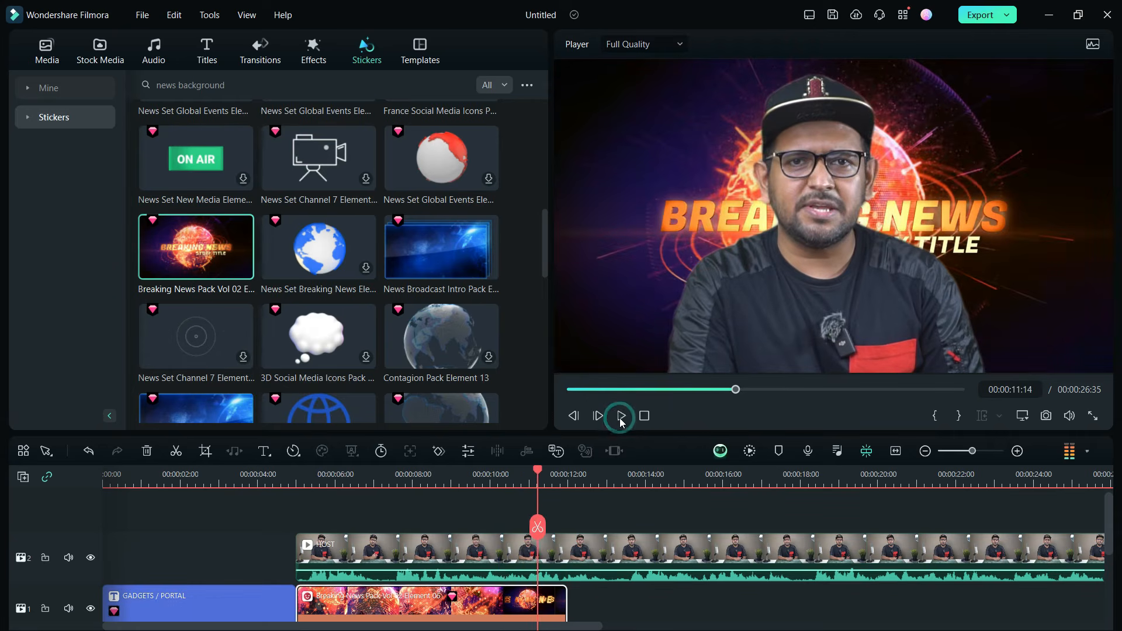
Add the News Broadcast Intro Pack Element 06 sticker directly after the Breaking News background, beneath the HOST clip, and play the result
scroll(198, 325, "down", 2)
left_click(198, 325)
left_click_drag(198, 325, 587, 587)
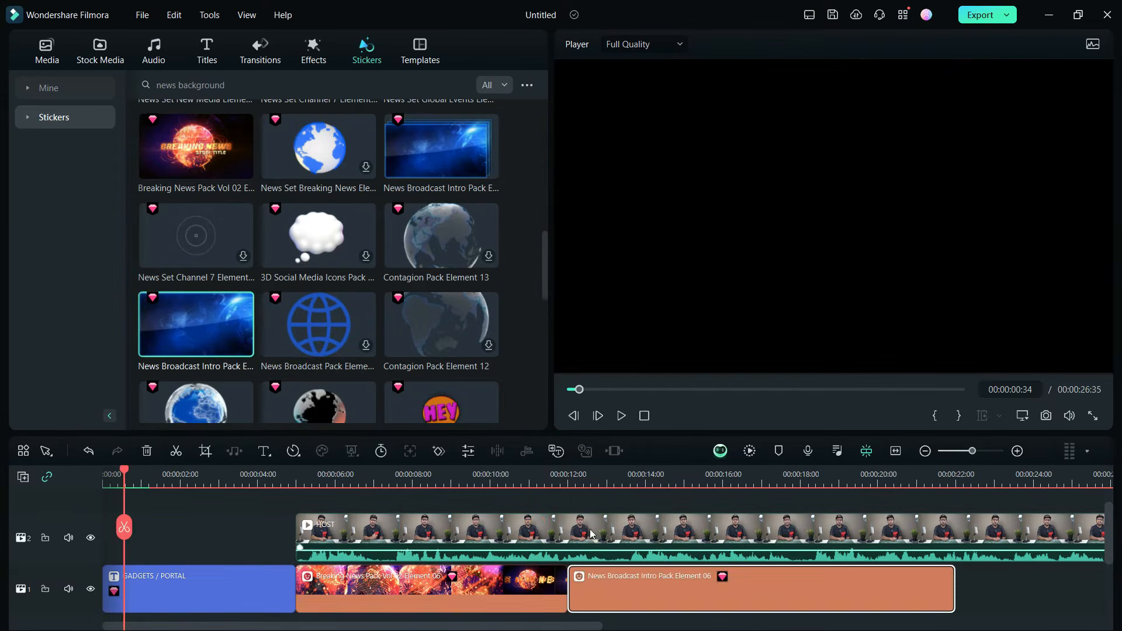
left_click(620, 415)
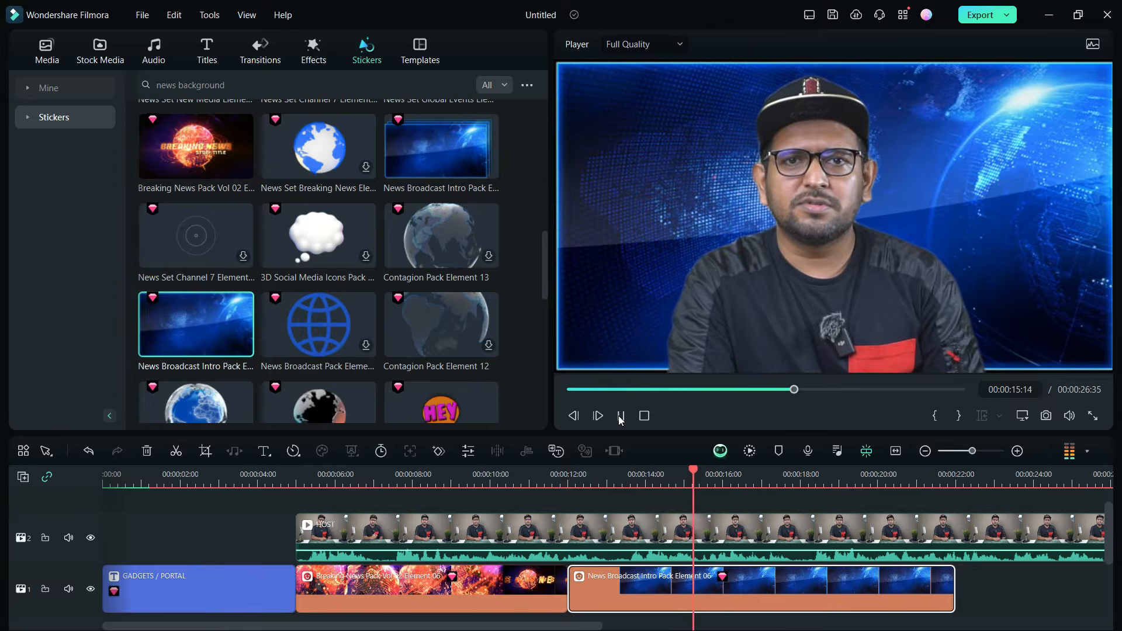
Search the titles library for "breaking news" and preview several lower-third titles, including News Style Pack, News Broadcast Intro Pack and News Set Channel 7
left_click(208, 51)
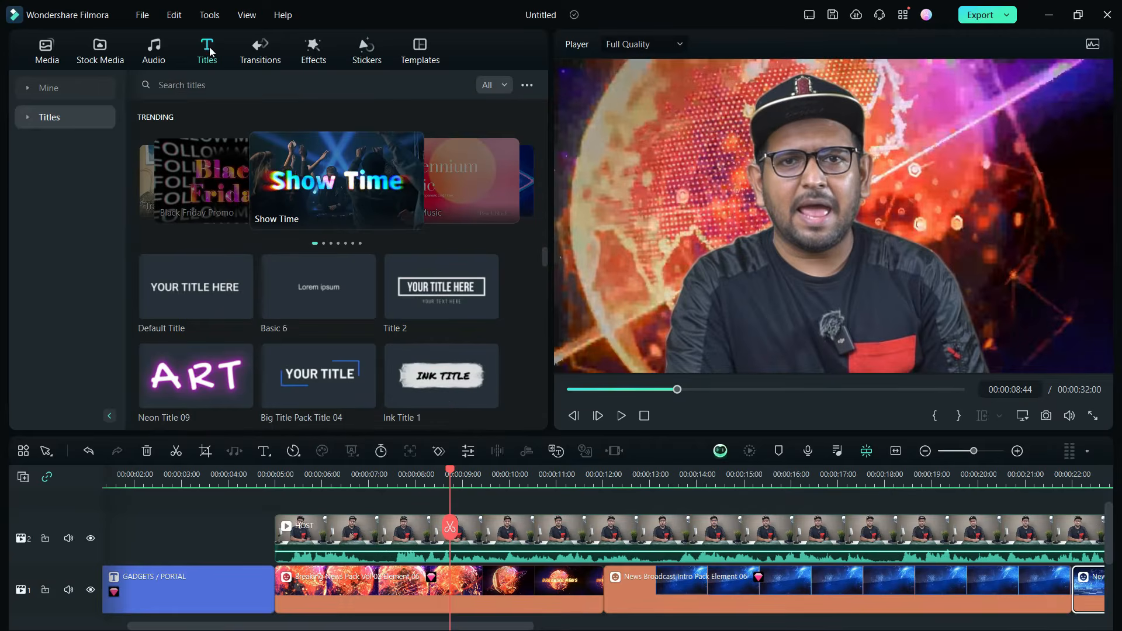
left_click(204, 83)
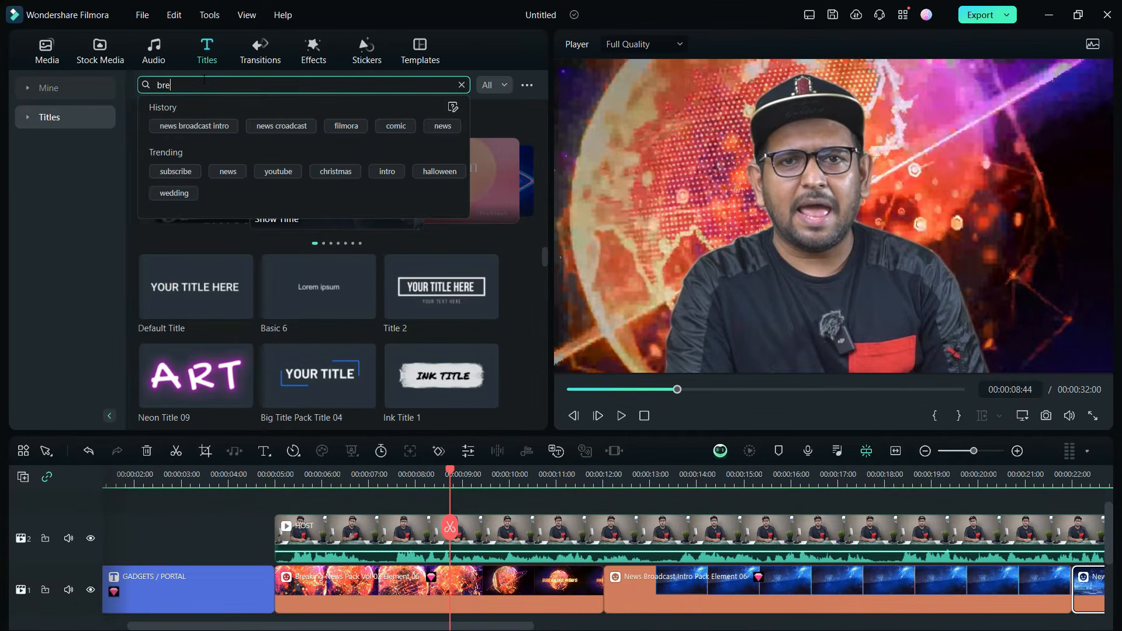
key("Return")
left_click(438, 133)
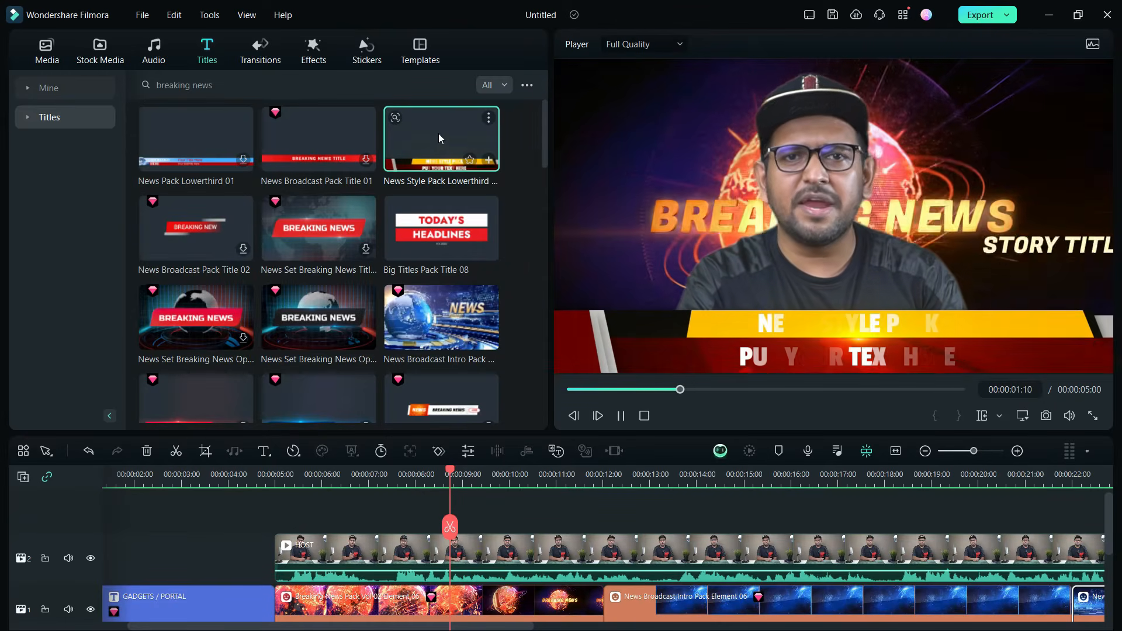
scroll(194, 283, "down", 3)
left_click(193, 282)
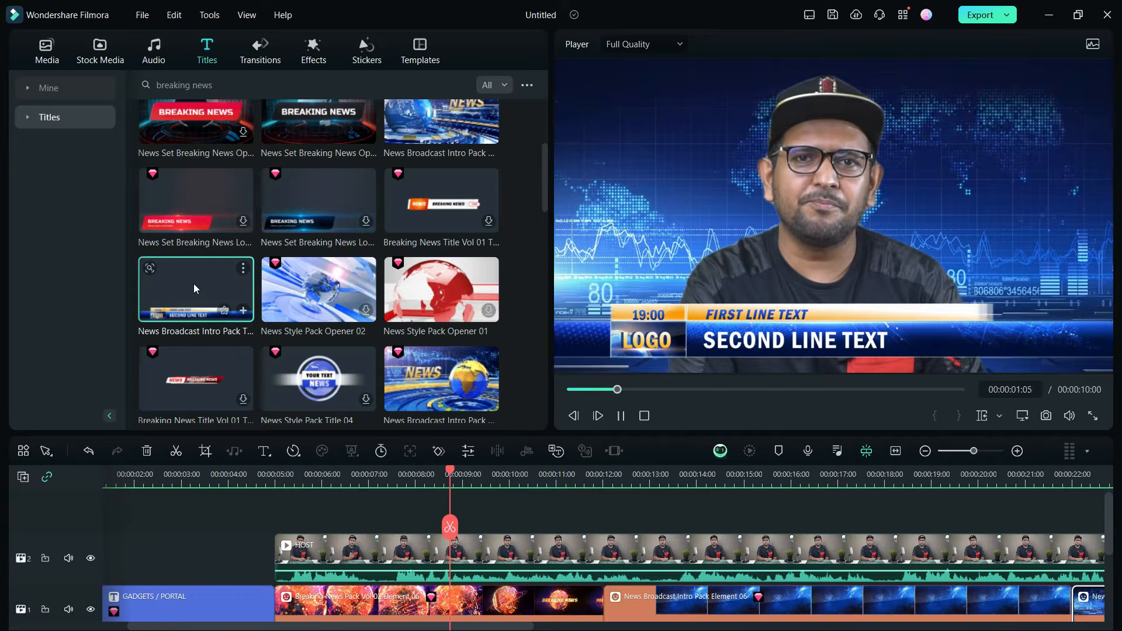
left_click(309, 142)
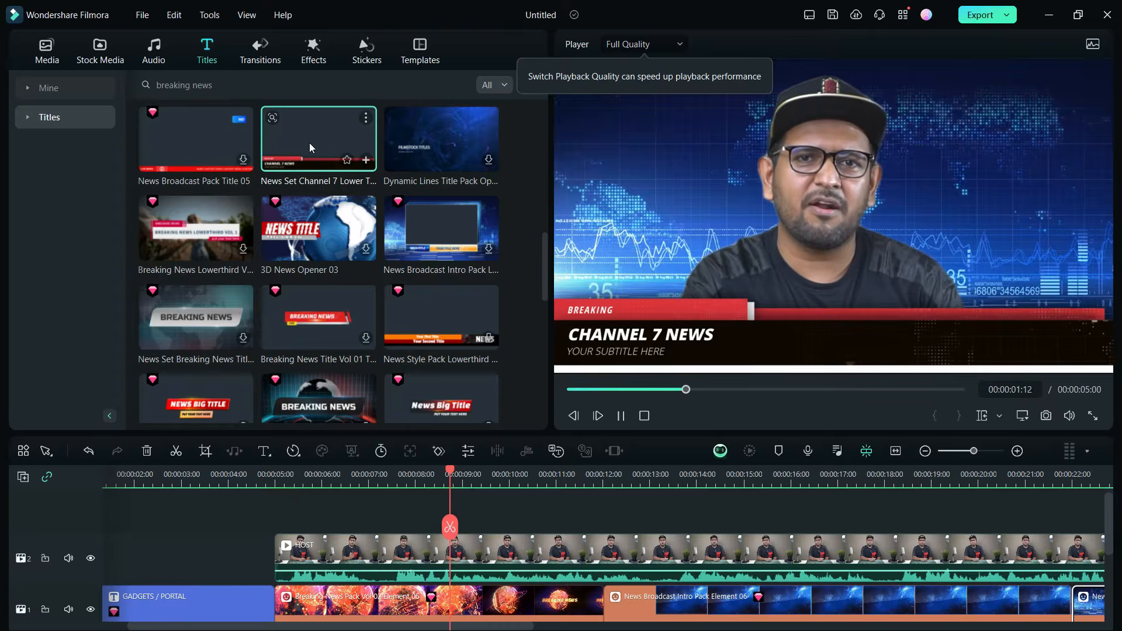
Add the News Style Pack lower-third title above the HOST clip, set its lines to "Filmora 13 launched" and "Breaking News today", and play it
left_click_drag(441, 142, 411, 501)
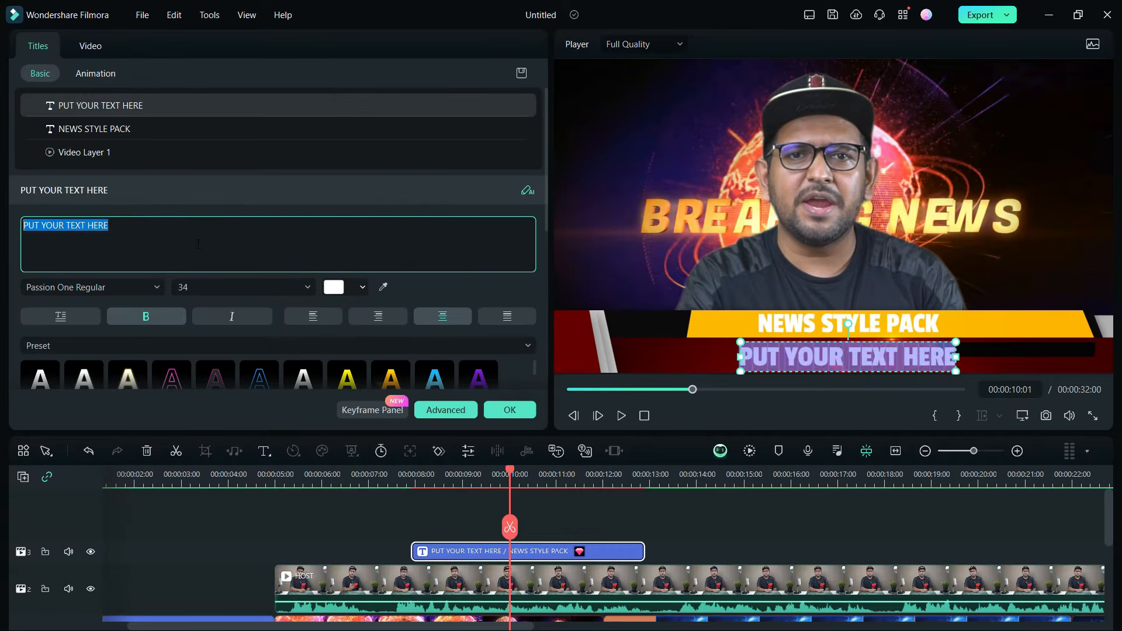
type("Filmora 13 launched")
left_click(87, 129)
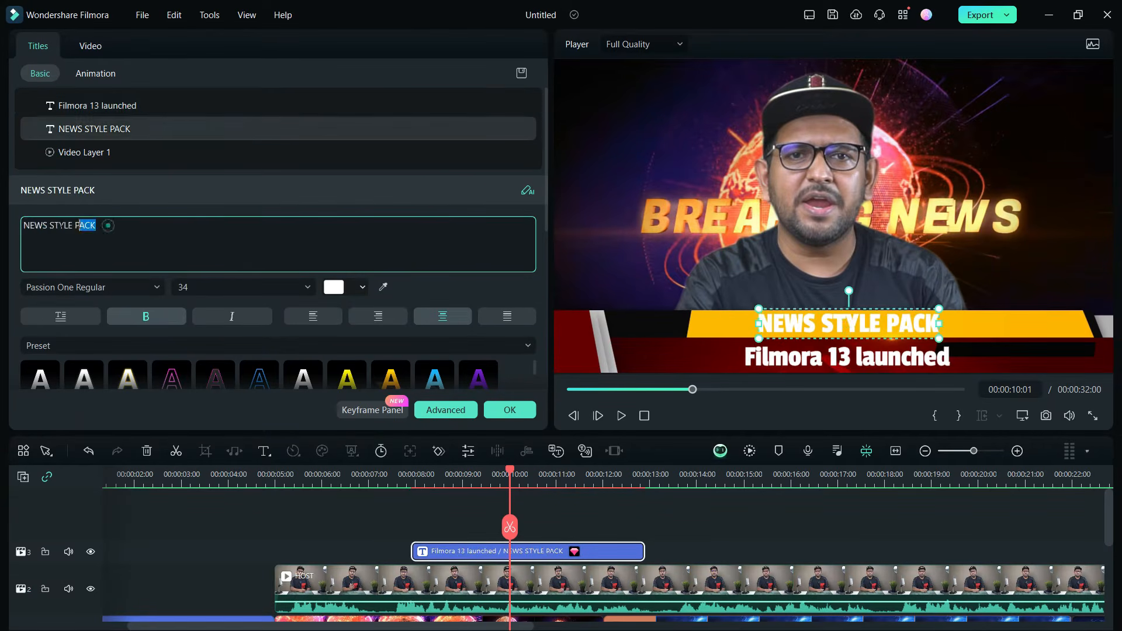
type("Breaking News today")
left_click(621, 415)
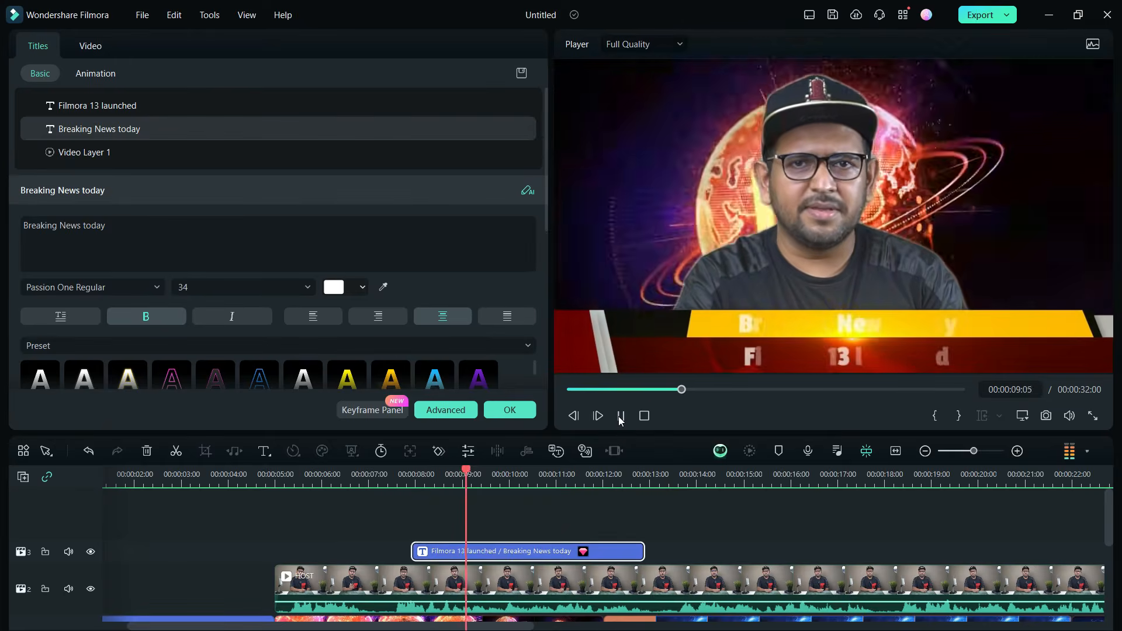
left_click(621, 415)
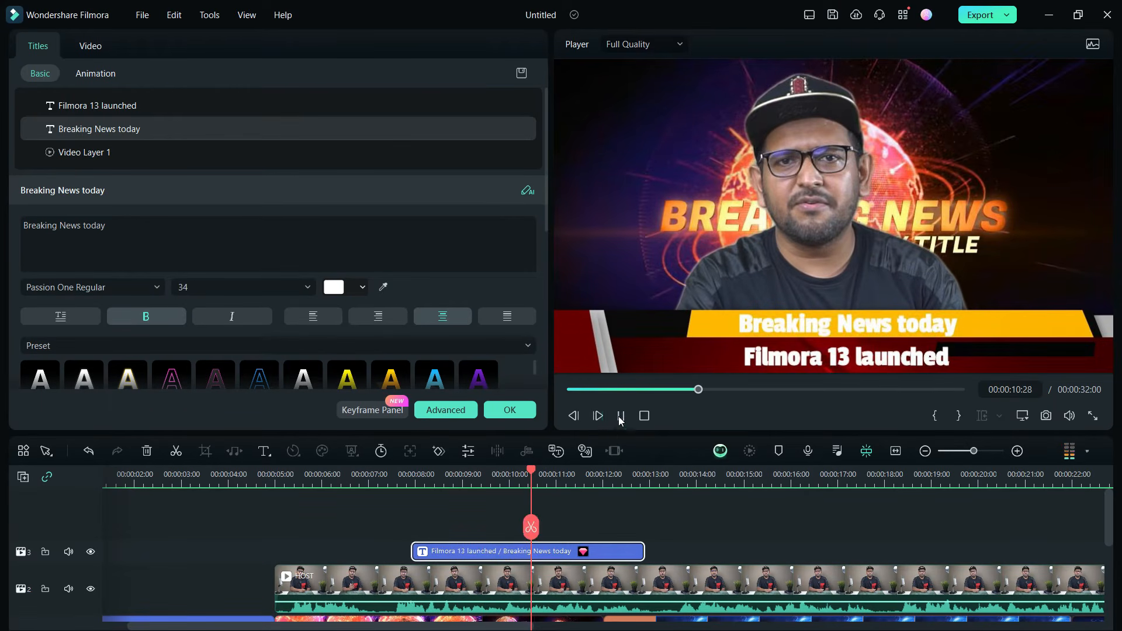
left_click(621, 415)
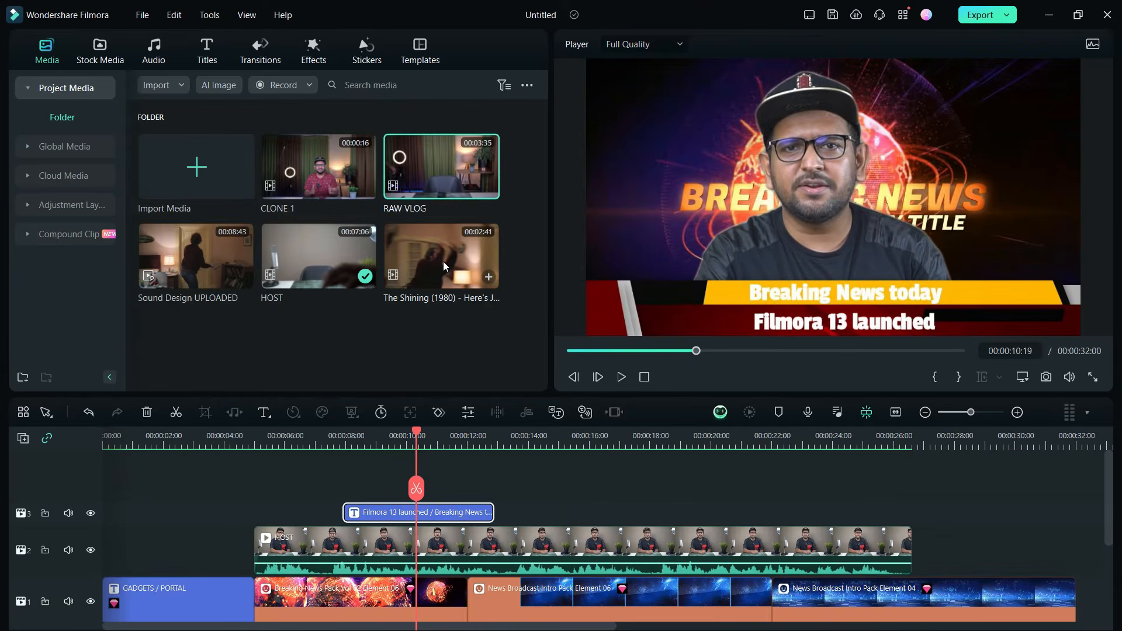
Place the clip The Shining (1980) on a track above the lower-third title and align its start with the title
left_click_drag(443, 261, 310, 476)
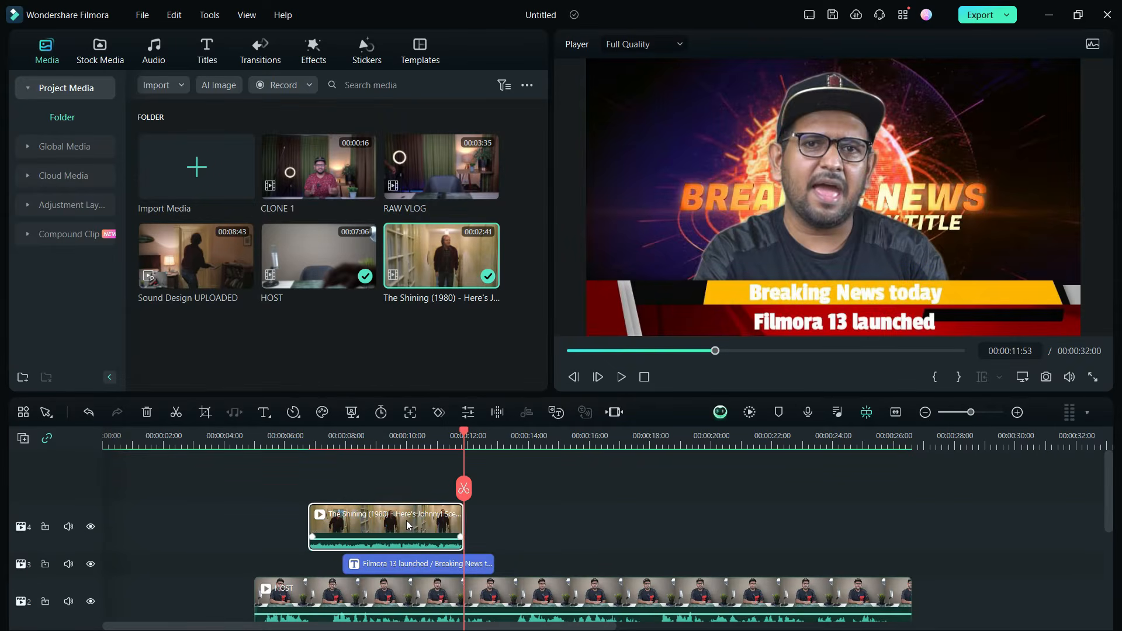
left_click_drag(414, 517, 445, 517)
left_click_drag(445, 517, 449, 517)
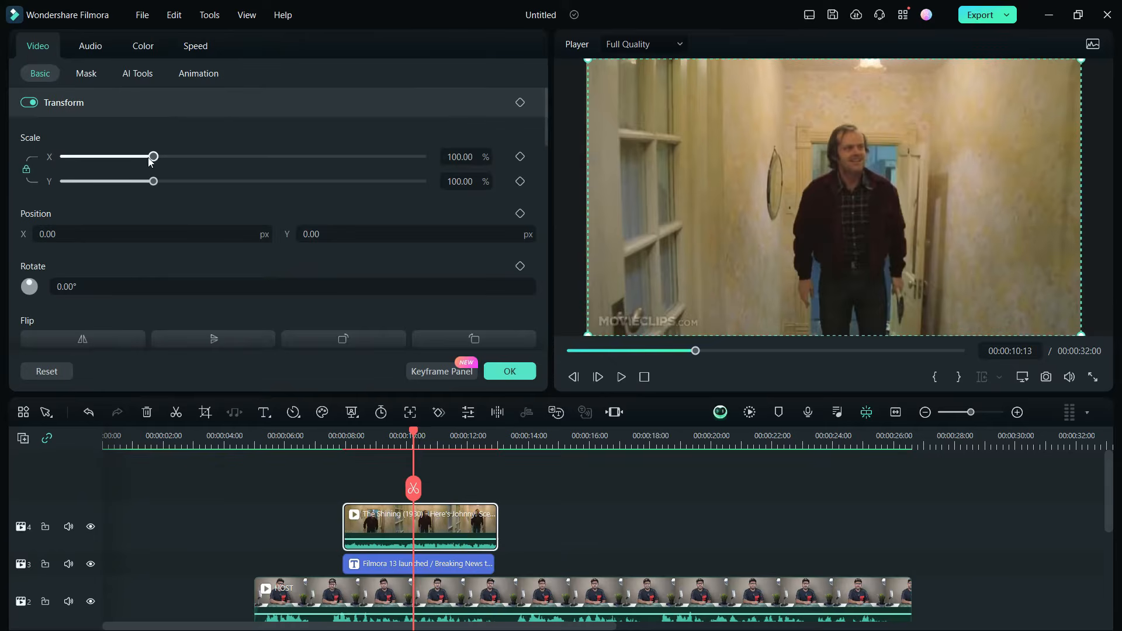
Scale the Shining clip down and reposition it in the upper-left area of the picture, beside the presenter's head
left_click_drag(153, 157, 101, 173)
left_click_drag(316, 233, 334, 233)
left_click_drag(53, 233, 33, 234)
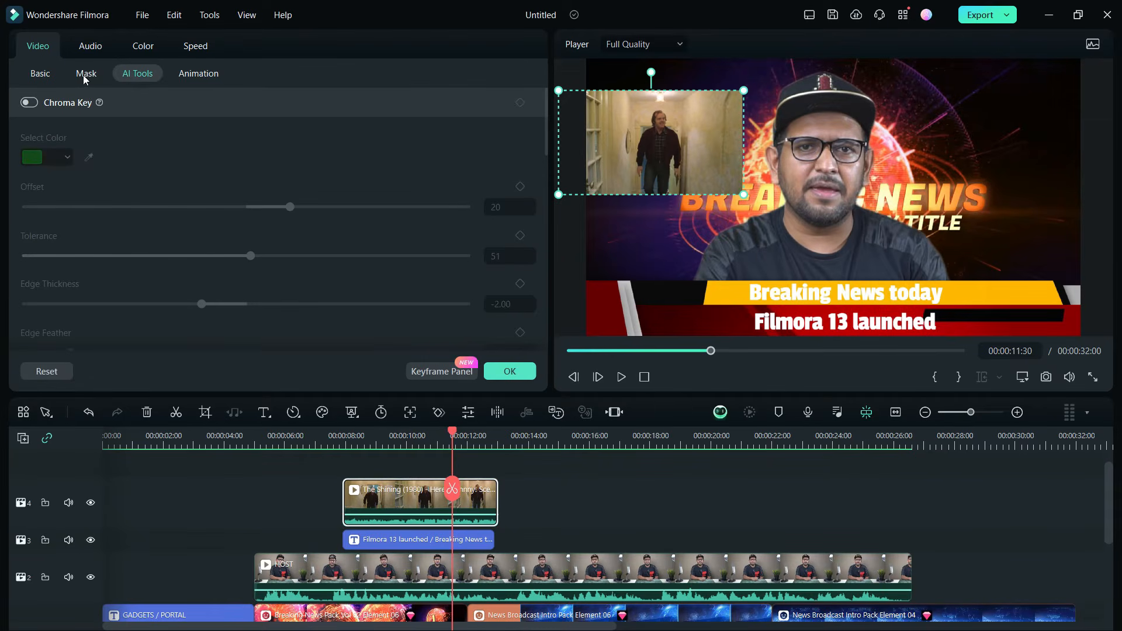
Try Rectangle and Circle masks on the Shining clip, apply the Parallel Lines mask, widen it slightly, and play the result
left_click(85, 73)
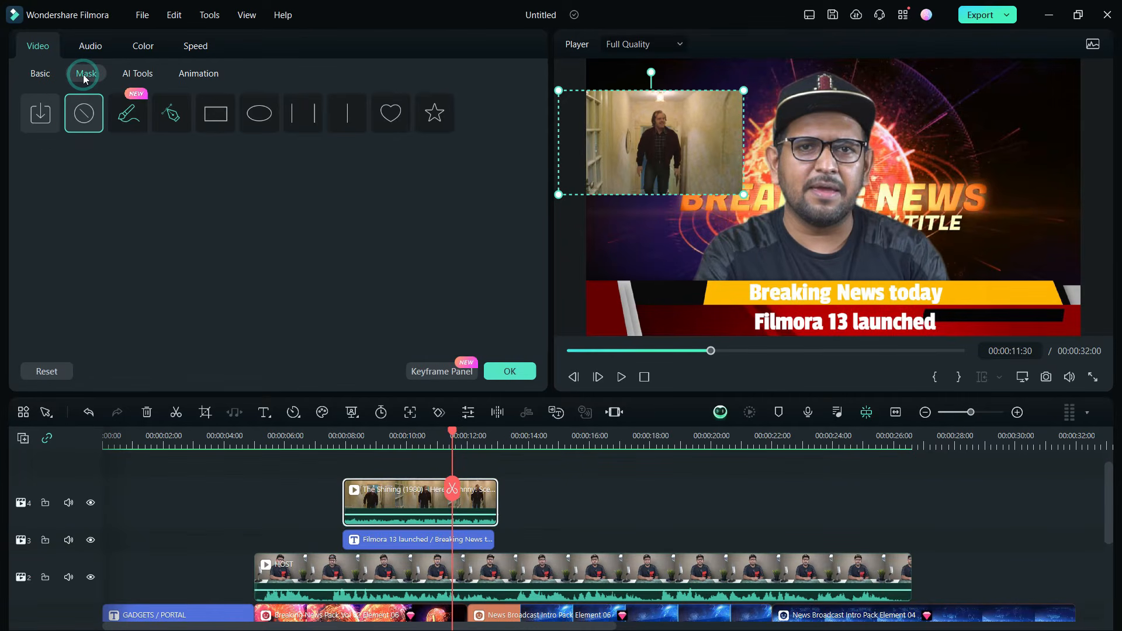
left_click(219, 117)
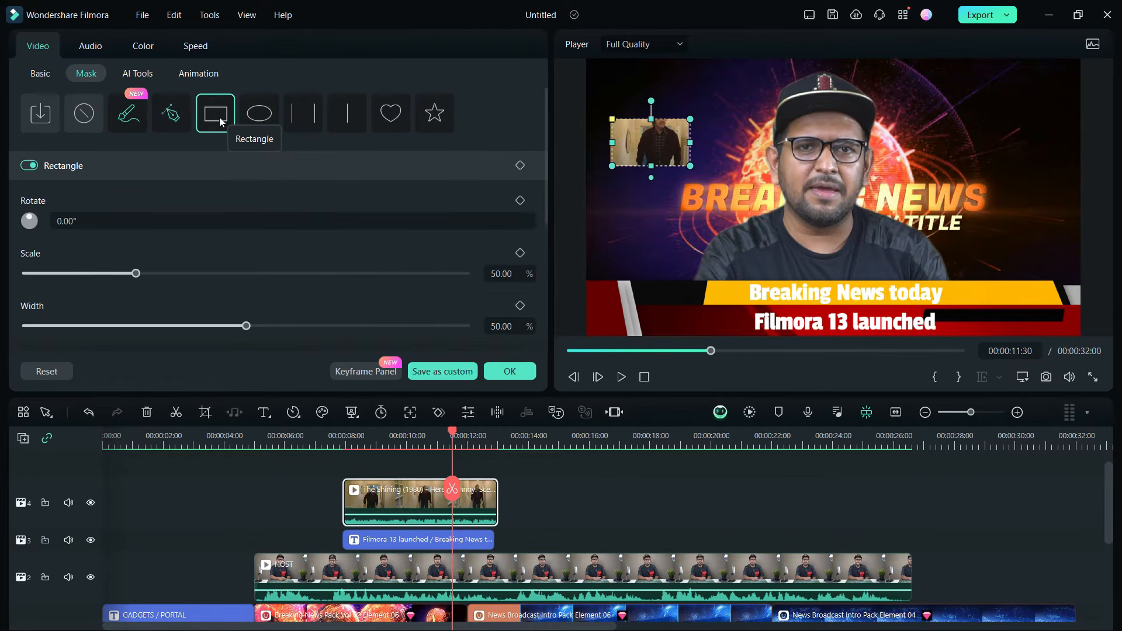
left_click(256, 117)
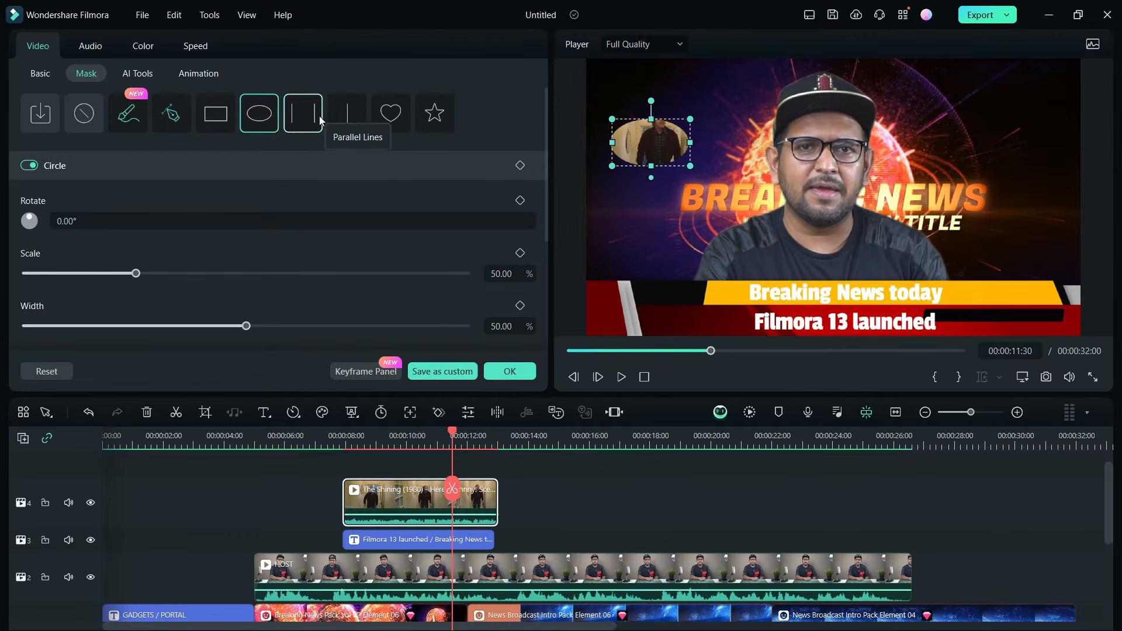
left_click(303, 115)
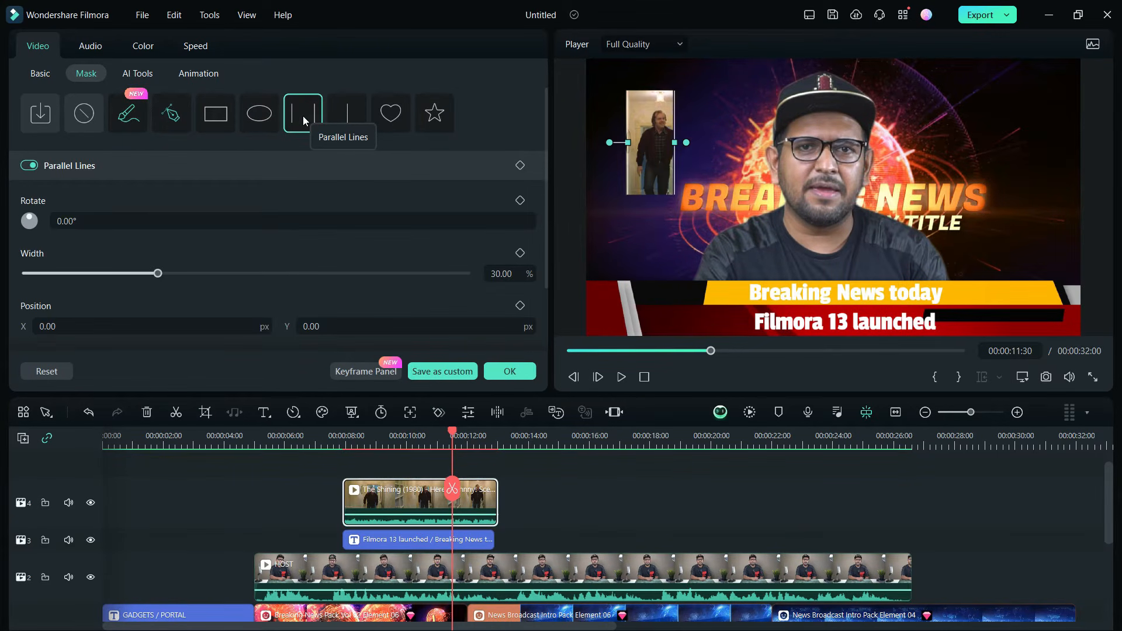
left_click_drag(674, 142, 691, 142)
left_click(621, 377)
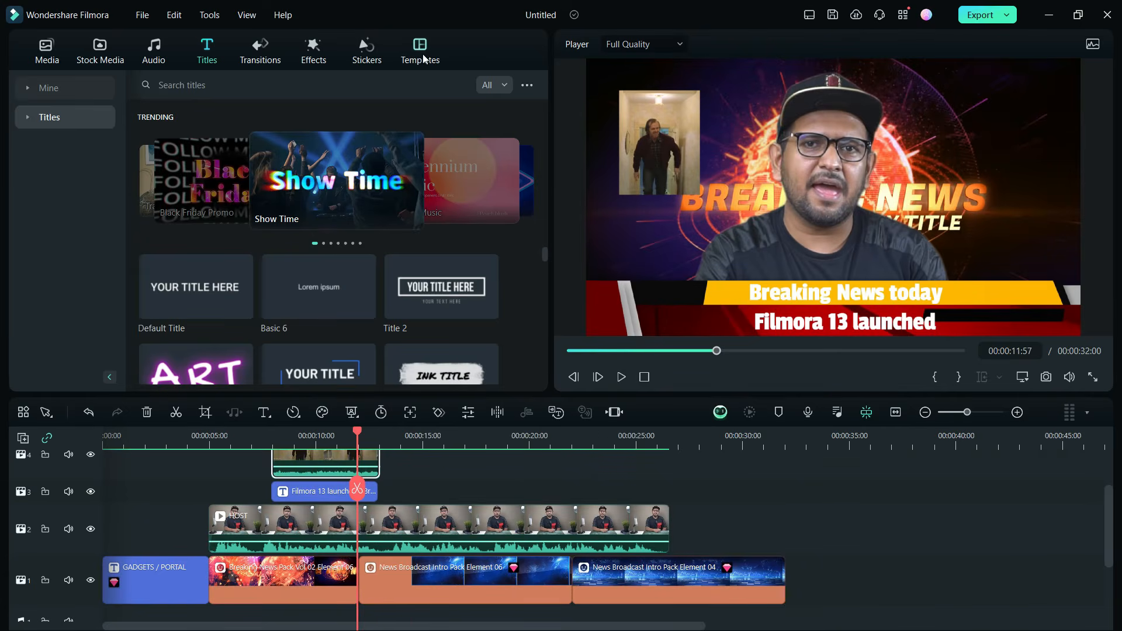
Browse the basic split screen templates and add Split Screen 2 directly after the HOST clip
left_click(423, 59)
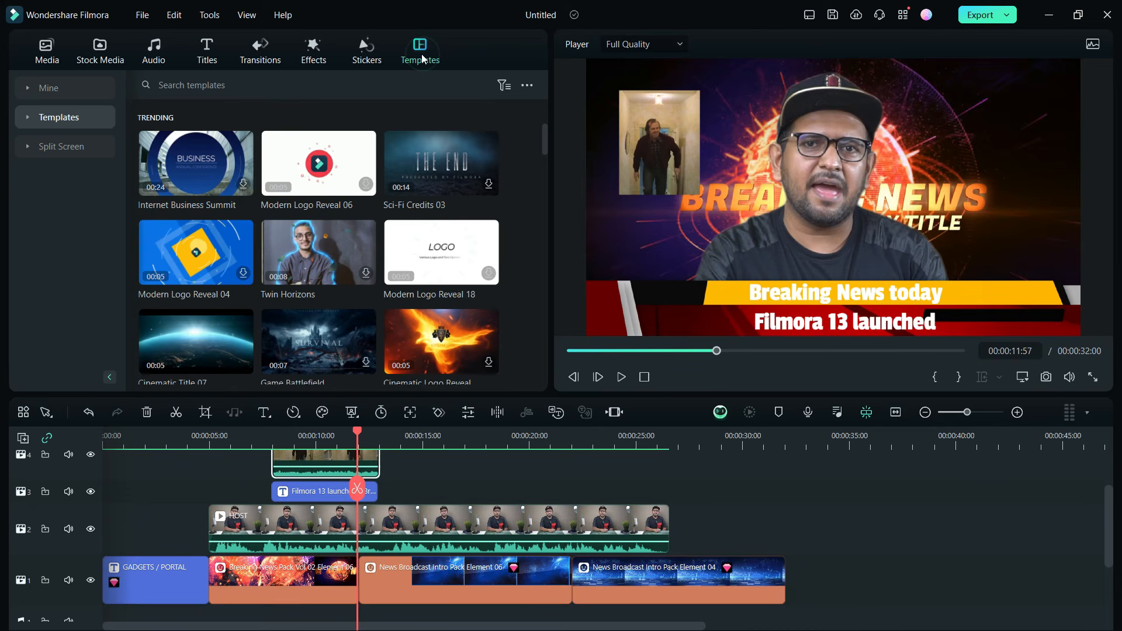
left_click(27, 146)
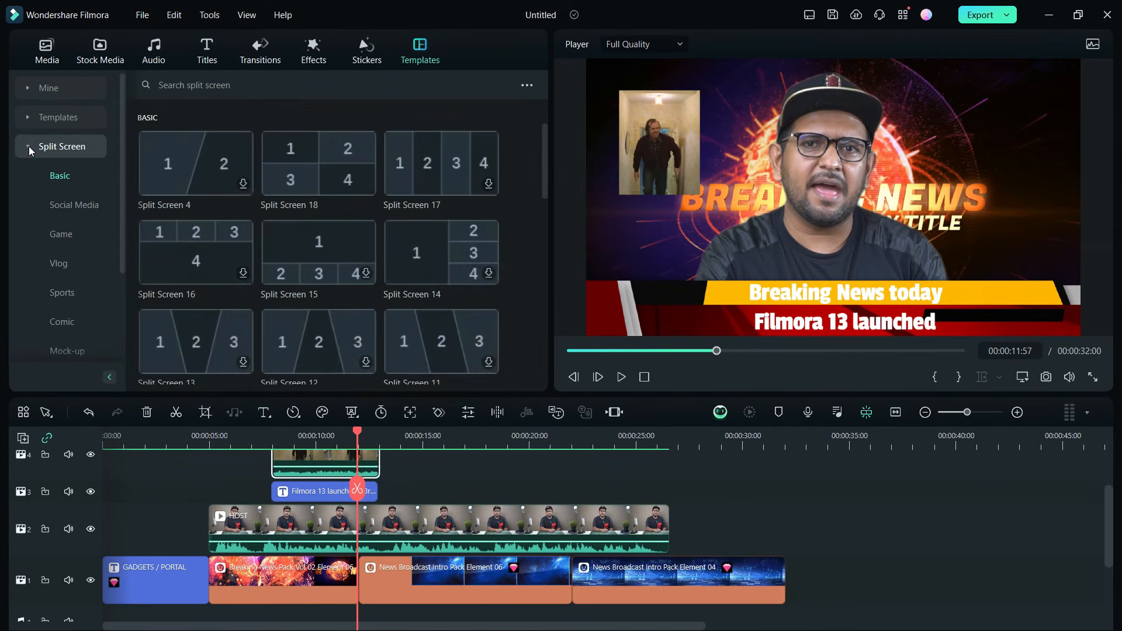
scroll(440, 283, "down", 5)
left_click(439, 283)
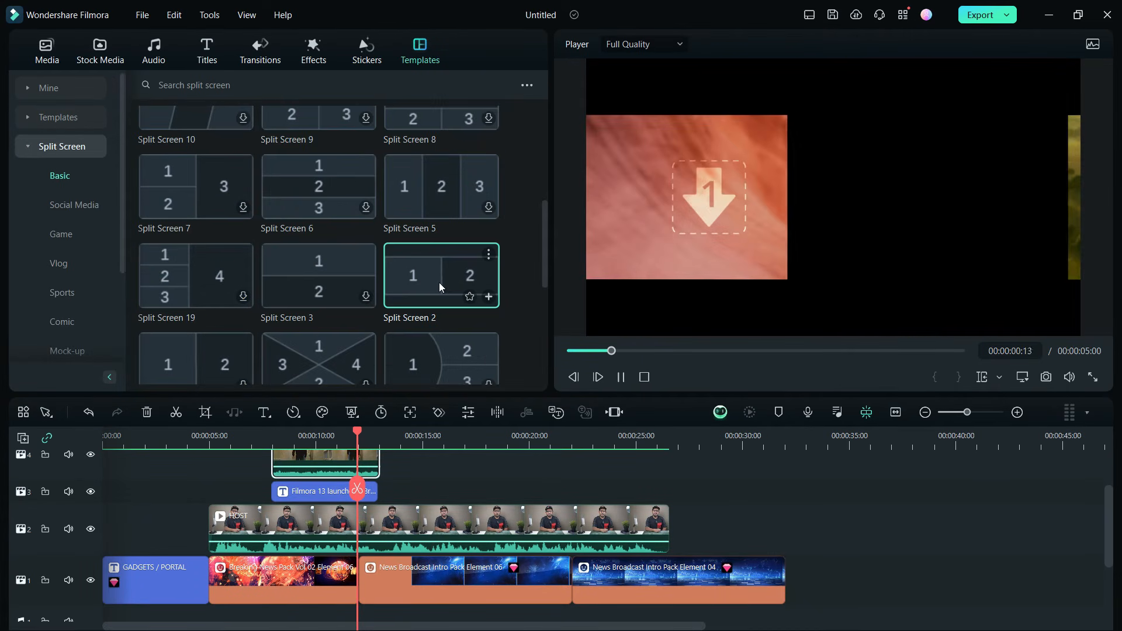
left_click(717, 435)
Fill Split Screen 2 with RAW VLOG in the first slot and CLONE 1 in the second, and move RAW VLOG to the start in Advanced Edit
left_click_drag(696, 208, 696, 208)
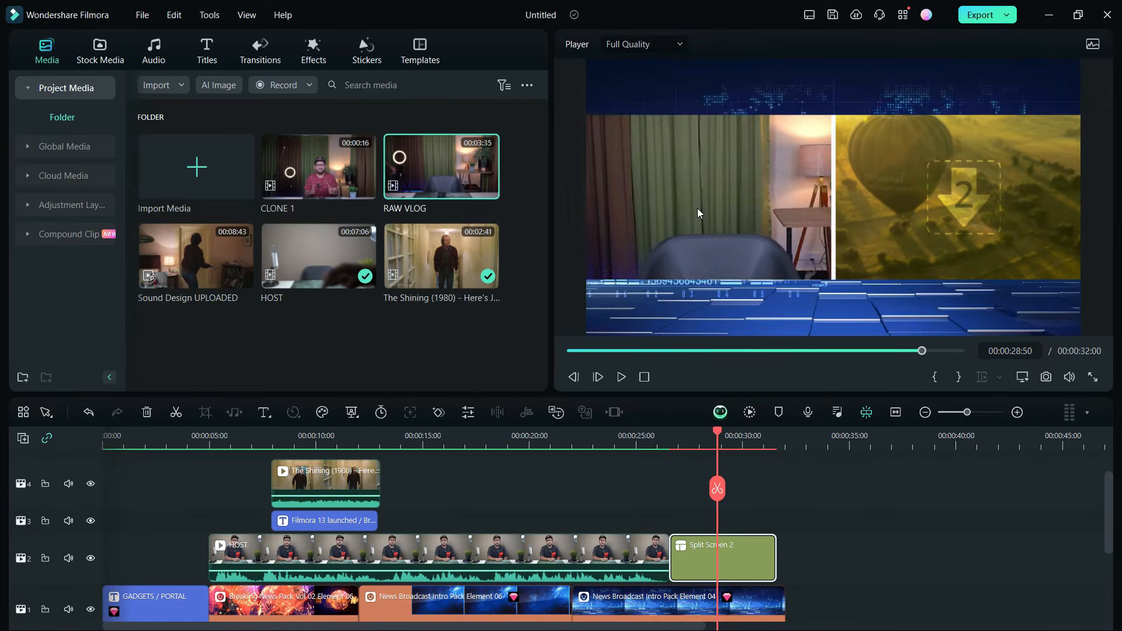
left_click_drag(318, 166, 986, 196)
left_click(728, 243)
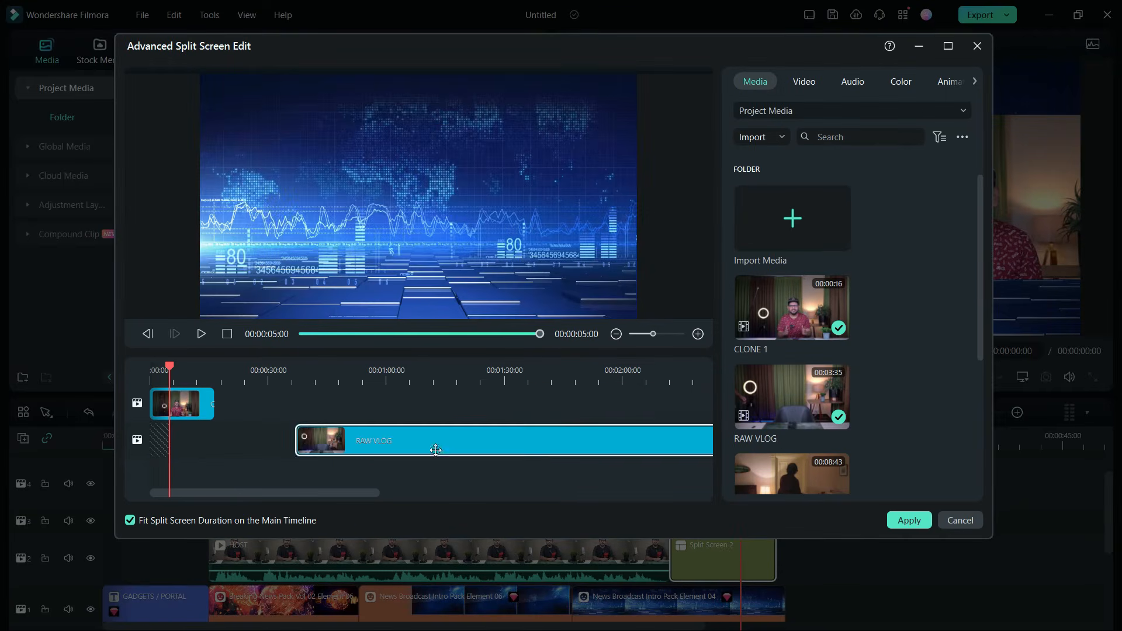
left_click_drag(435, 449, 283, 450)
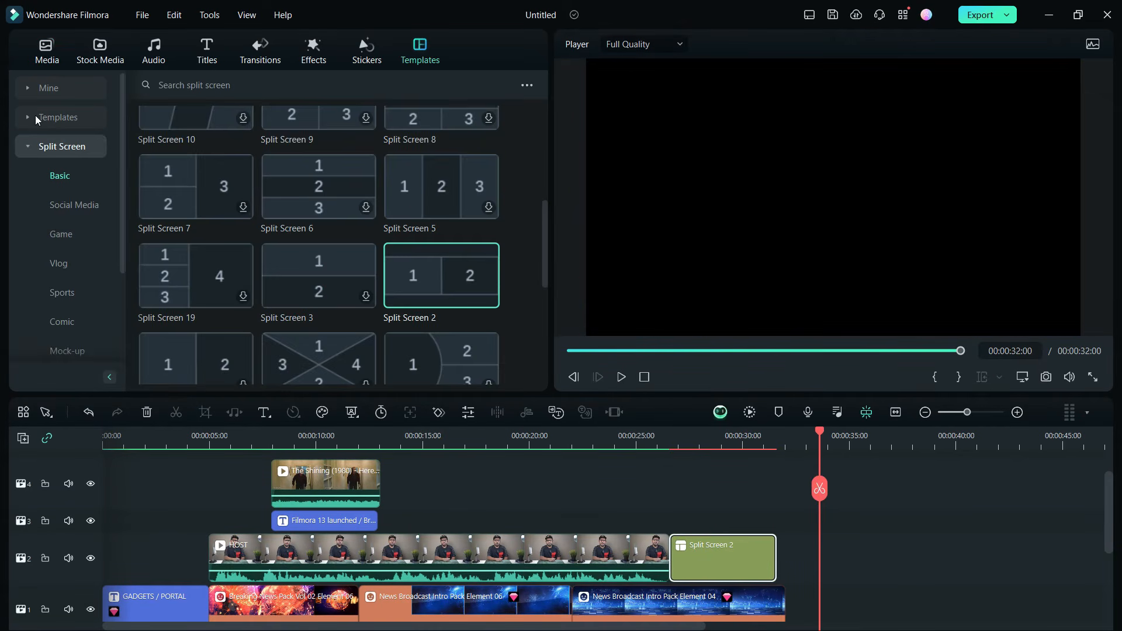
Search the templates for "news", preview Business News Trailer, and place the Hot News Broadcasts 02 template on the timeline after the split screen
left_click(35, 115)
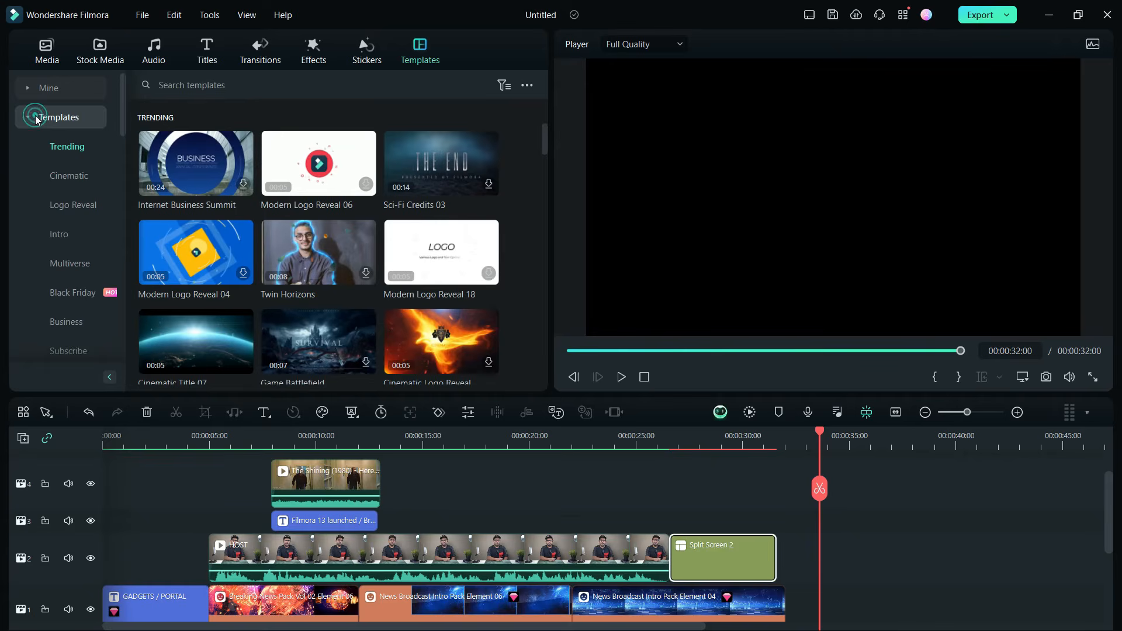
type("news")
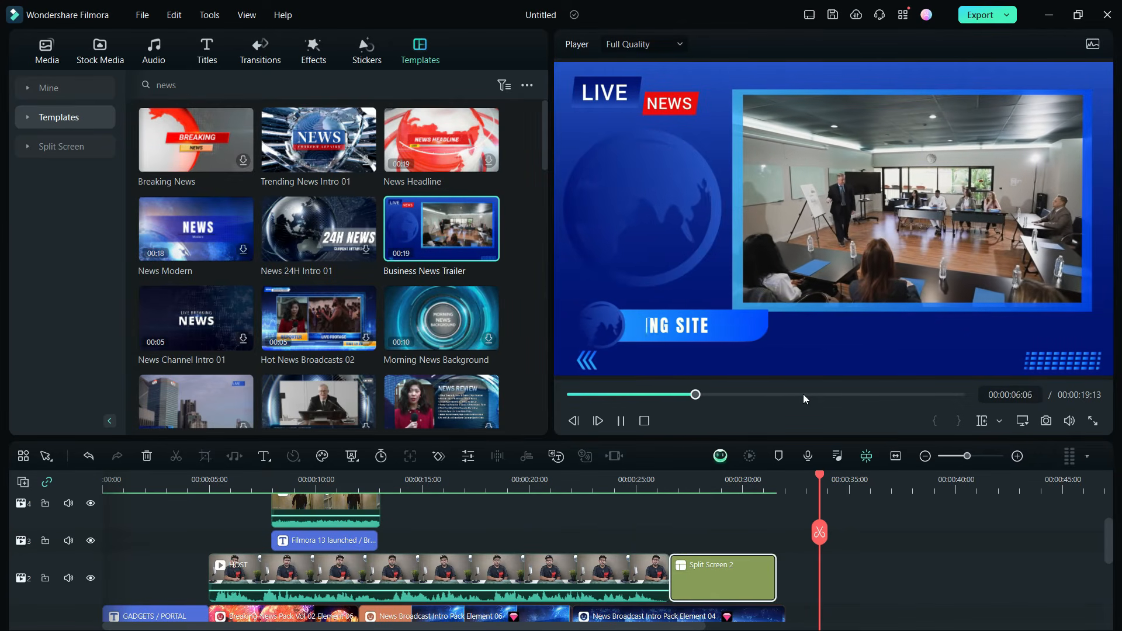
left_click(803, 394)
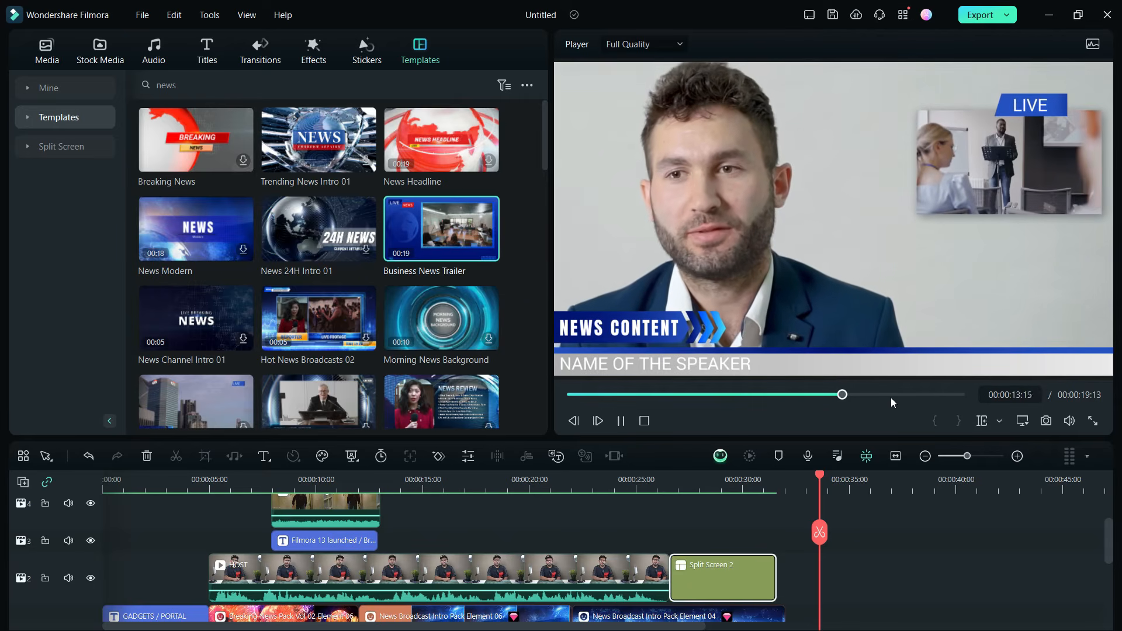
left_click(891, 398)
left_click(316, 323)
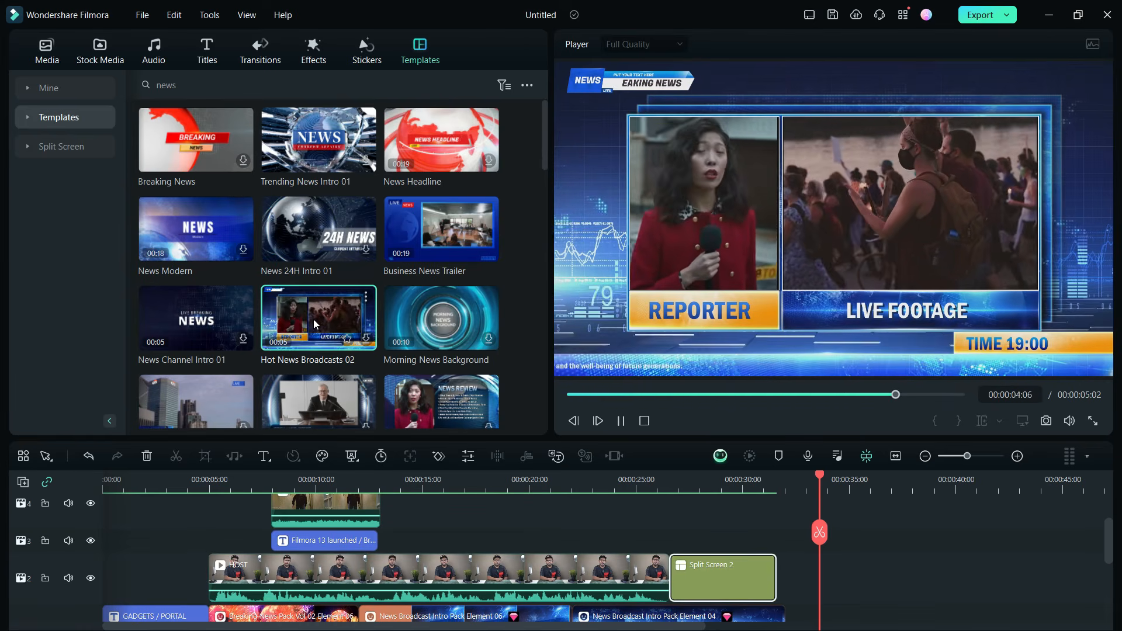
left_click_drag(320, 321, 818, 573)
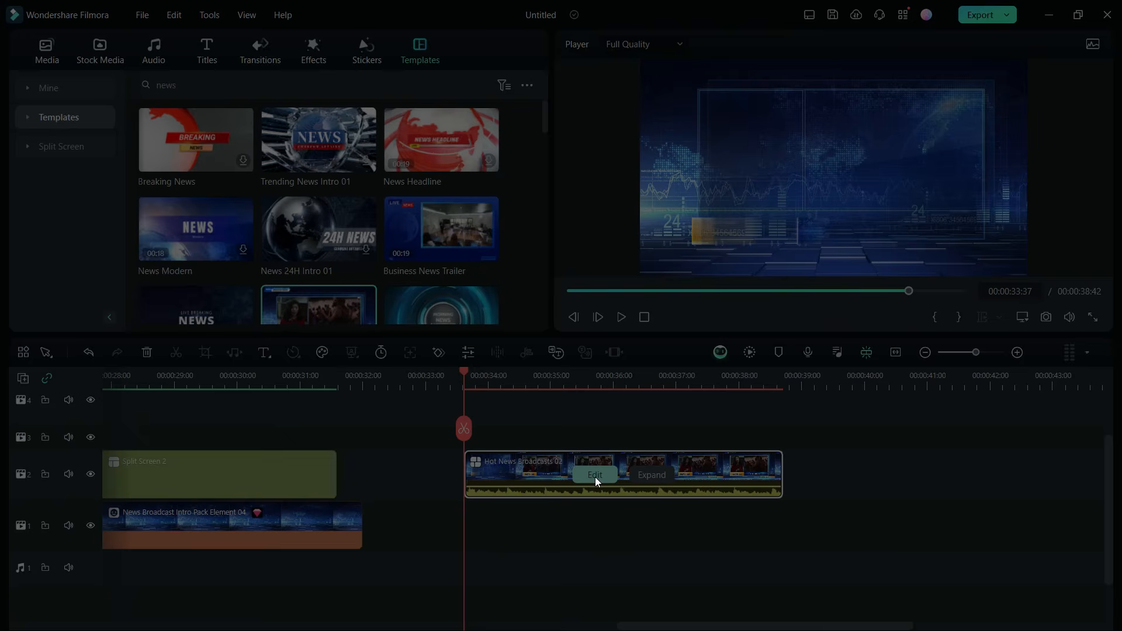
Replace the second clip in the Hot News Broadcasts 02 template with Sound Design UPLOADED, and expand the saved template into separate timeline layers
left_click(595, 475)
left_click_drag(751, 239, 241, 481)
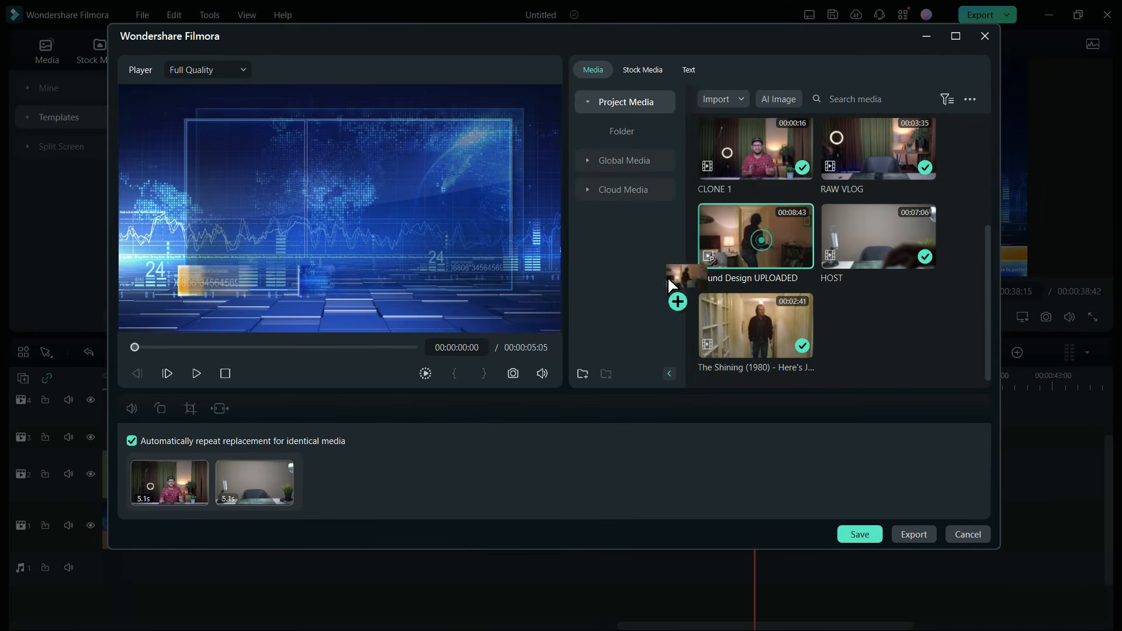
left_click(859, 534)
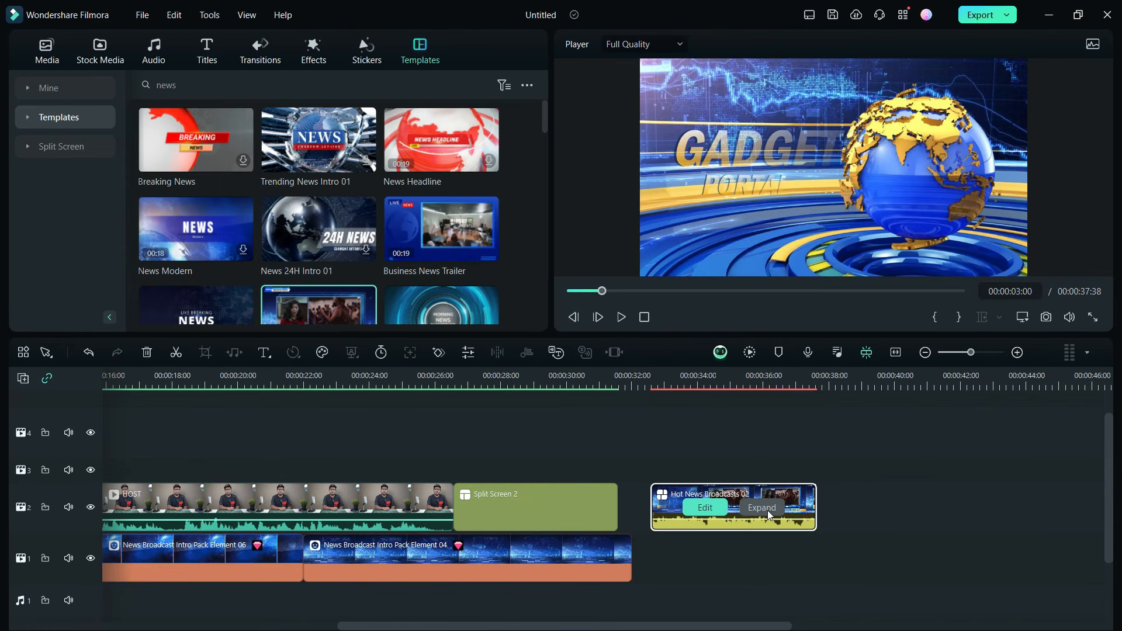
left_click(766, 510)
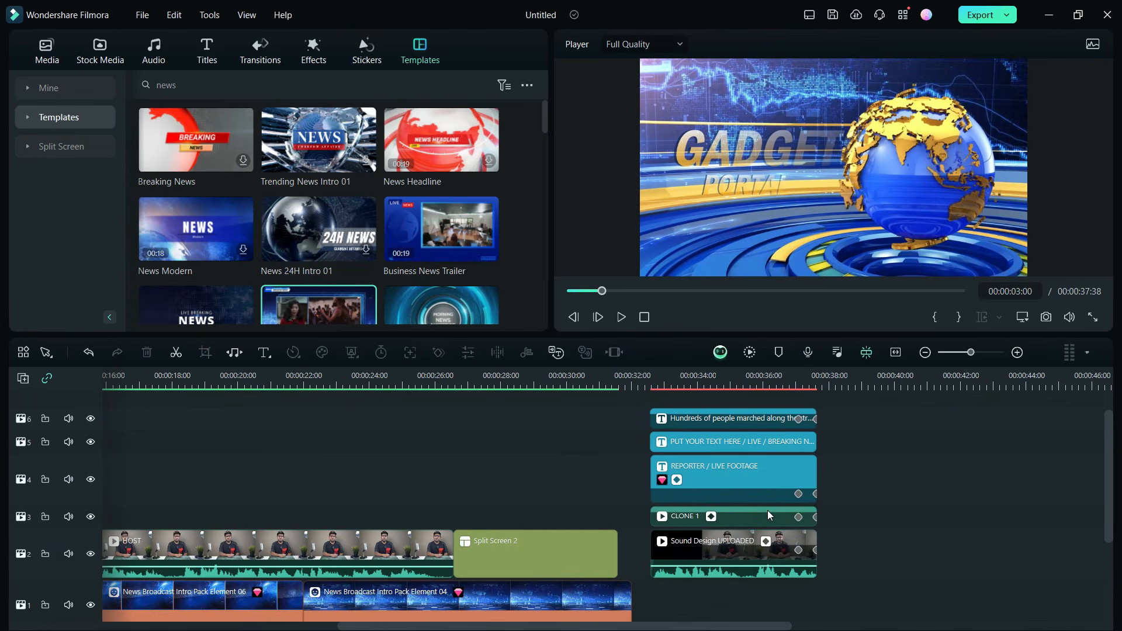
Examine the expanded template's title, video and music layers on the timeline, selecting several of them from the top text down to Future Tech Background
scroll(850, 492, "up", 1)
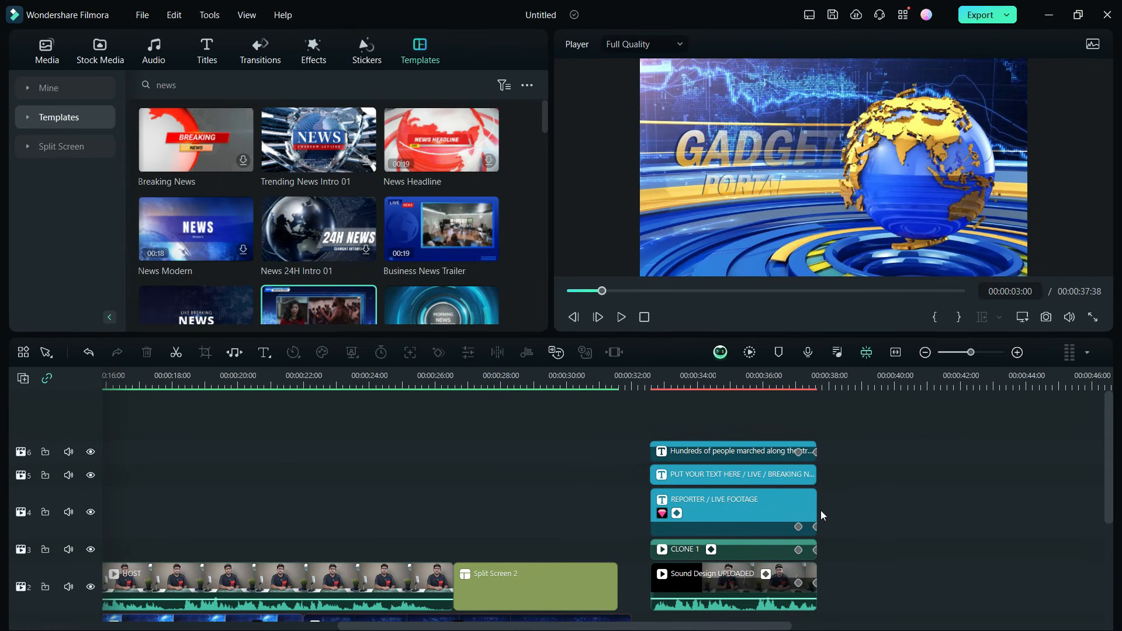
scroll(771, 382, "up", 3)
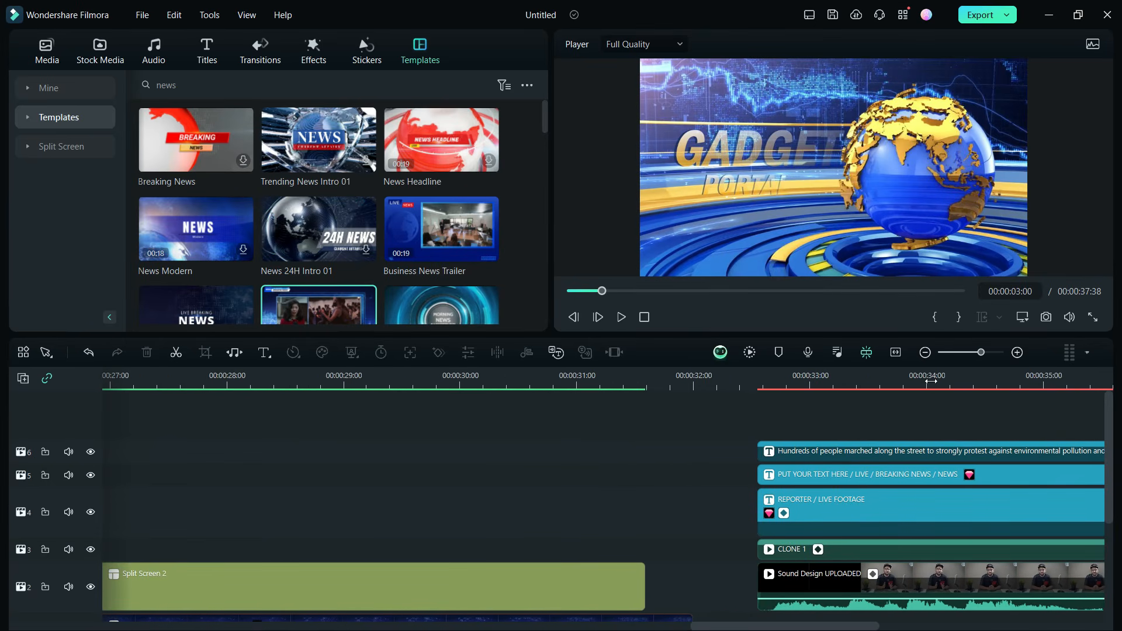
scroll(712, 471, "down", 1)
left_click(827, 422)
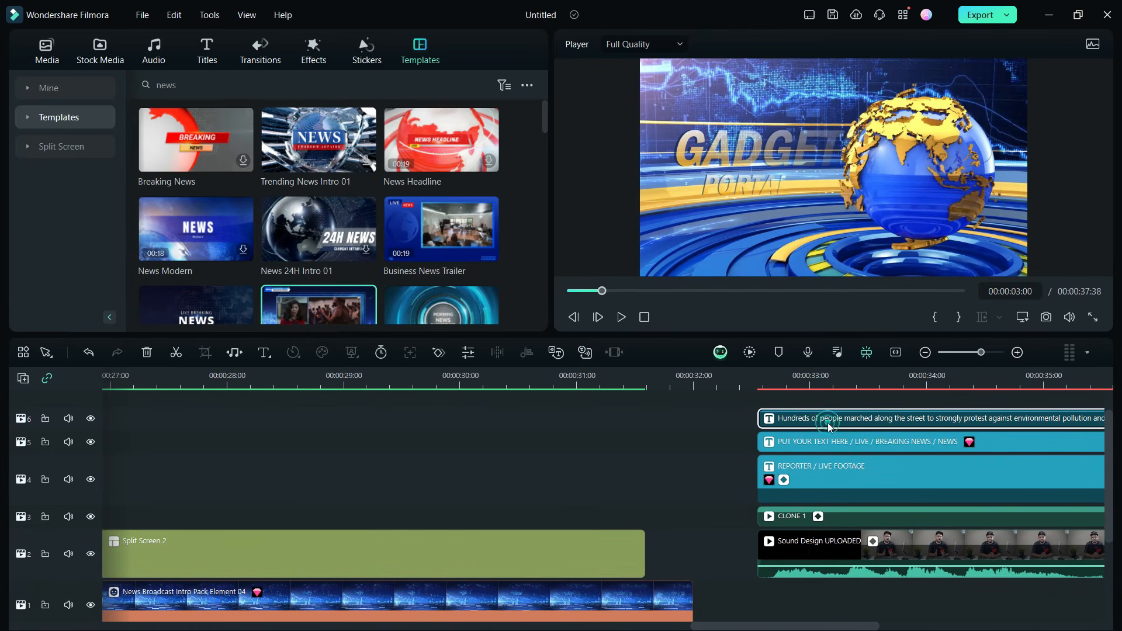
left_click(826, 440)
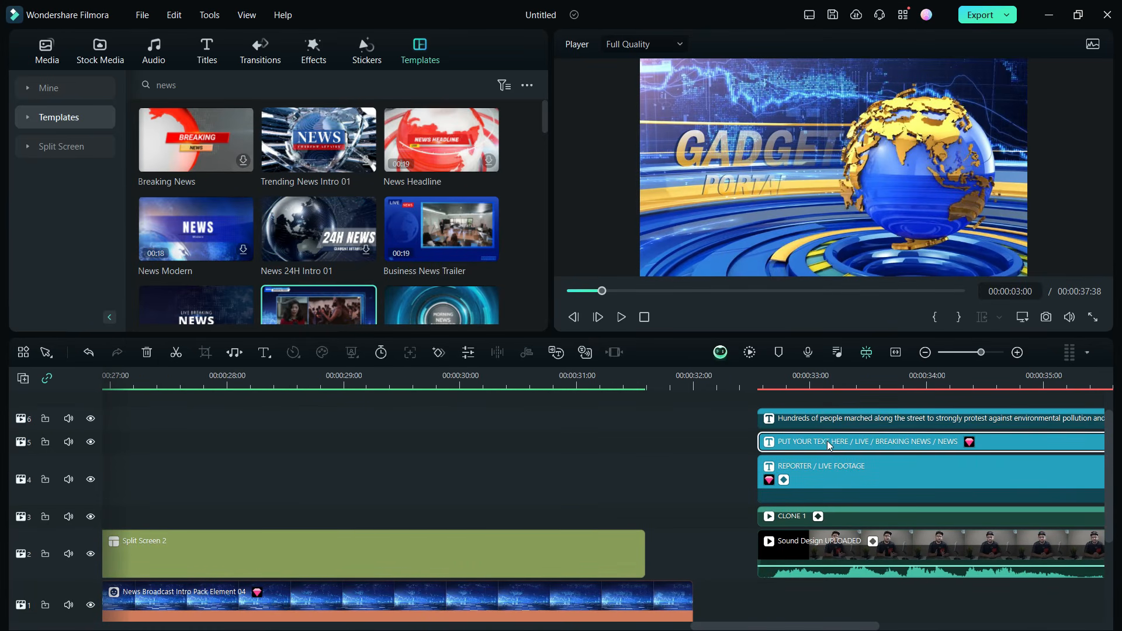
left_click(850, 514)
scroll(850, 514, "down", 1)
left_click(913, 506)
scroll(912, 506, "down", 1)
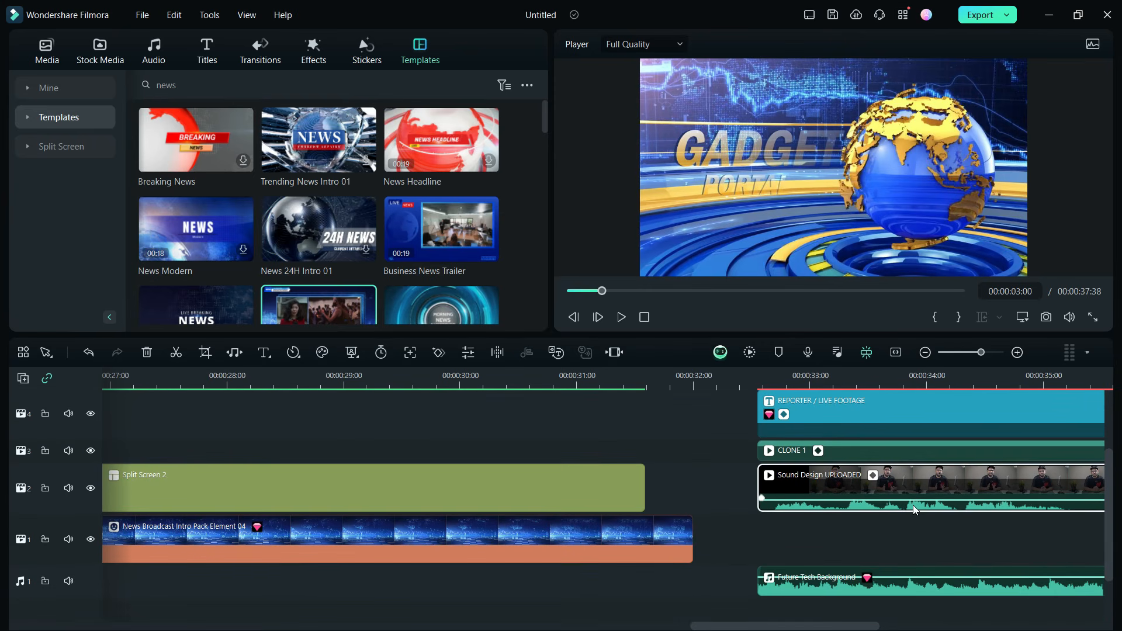
scroll(912, 505, "down", 1)
left_click(900, 555)
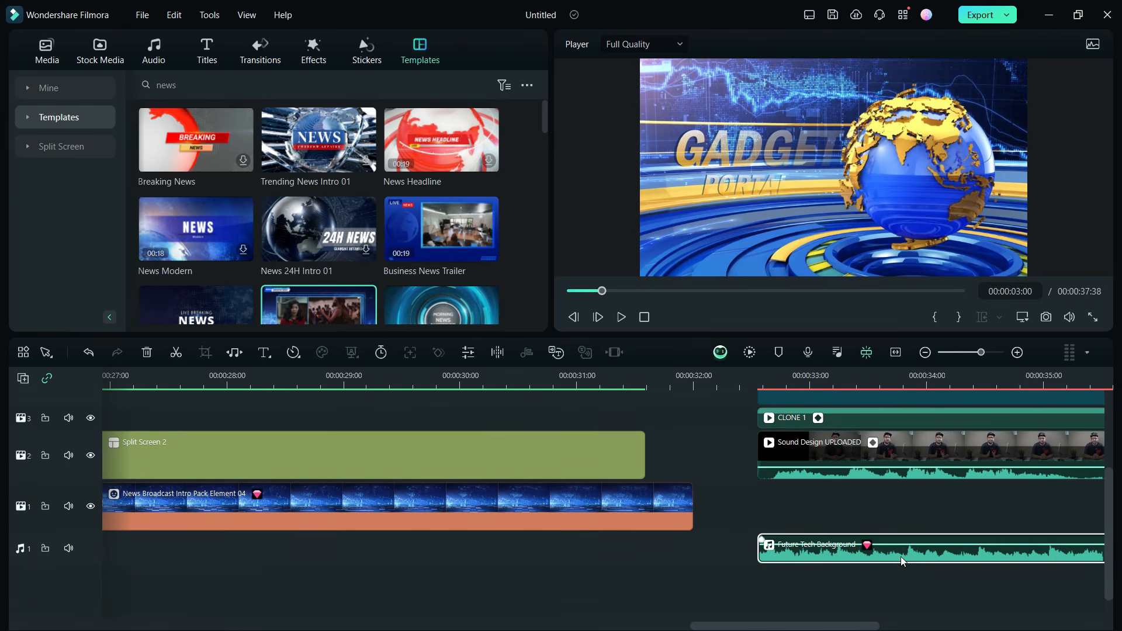
left_click_drag(835, 625, 935, 625)
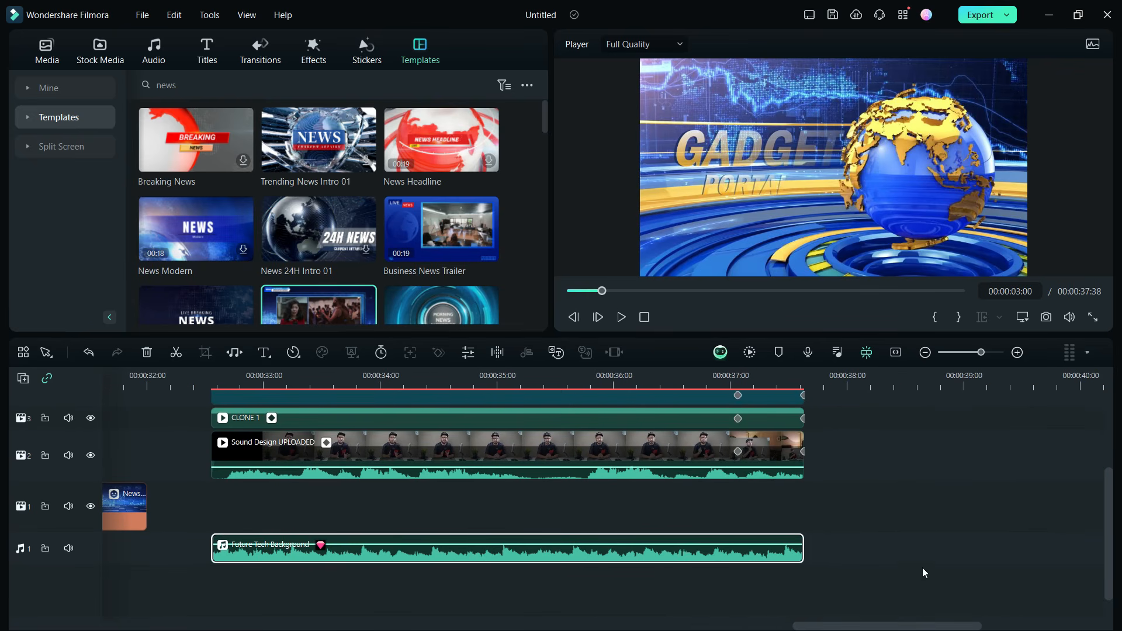
scroll(918, 546, "up", 1)
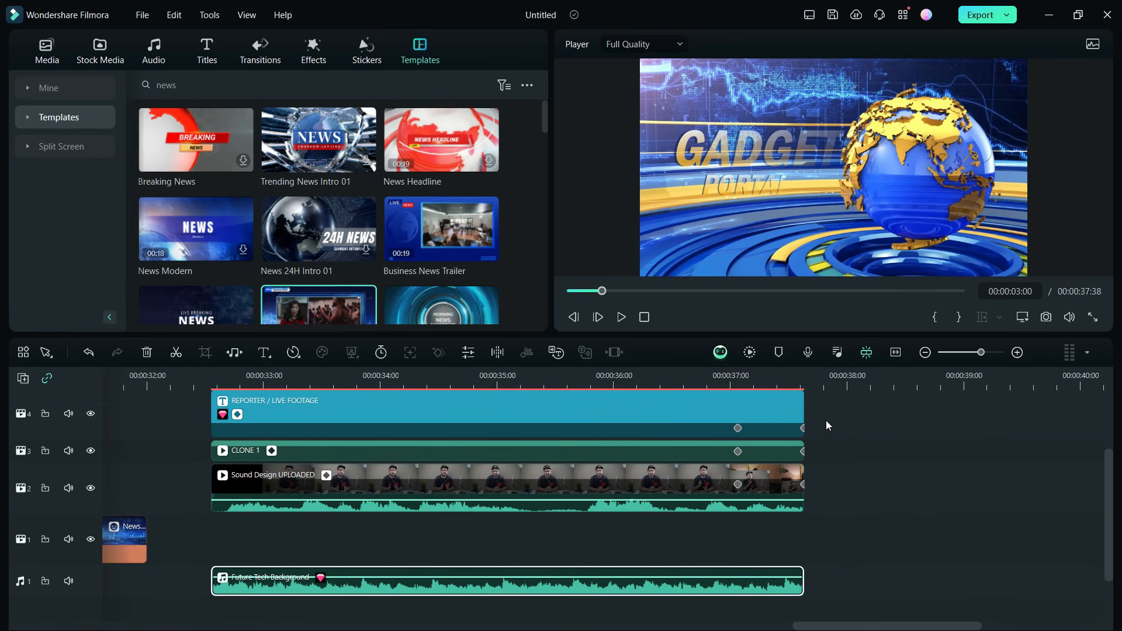
scroll(825, 420, "up", 2)
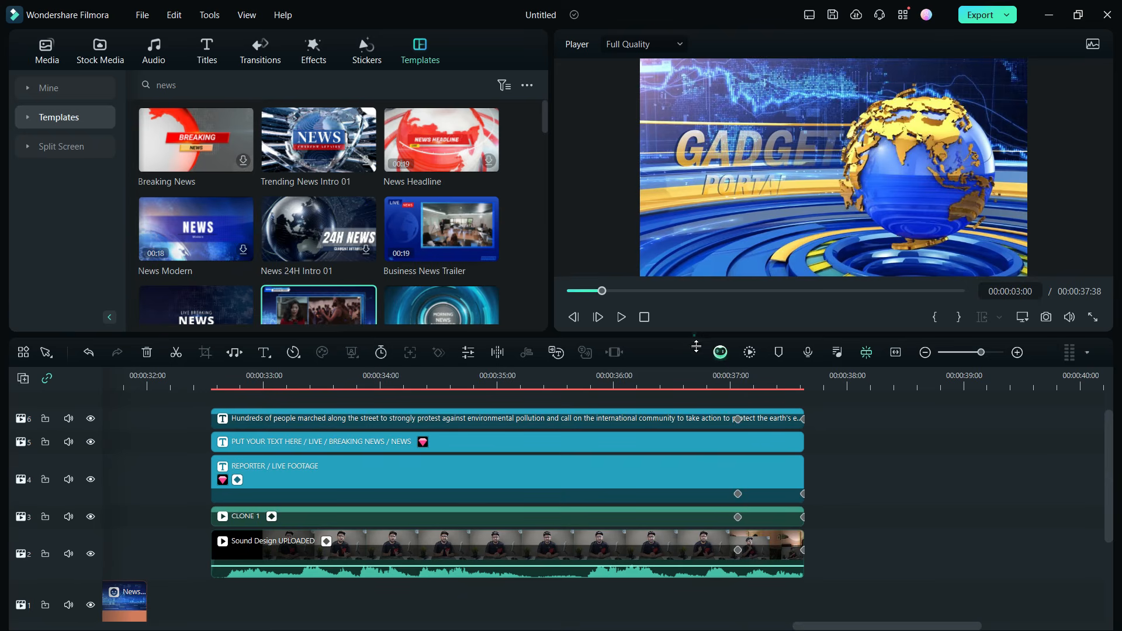
Enlarge the template library and preview area above the timeline, and browse through the other news templates
left_click_drag(696, 346, 704, 439)
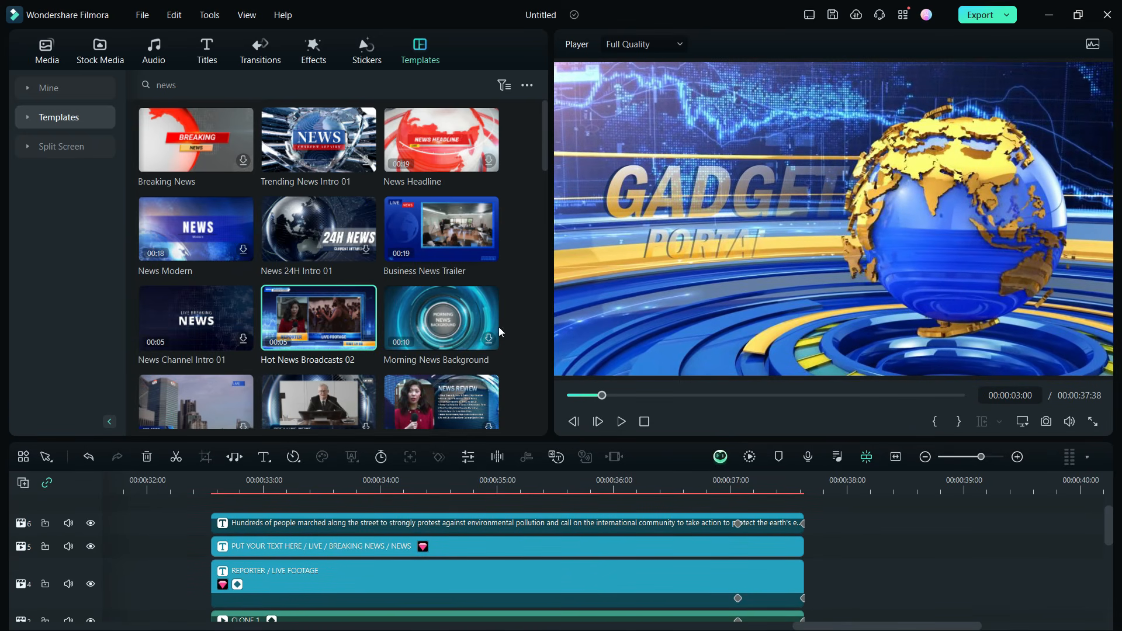
scroll(529, 260, "down", 10)
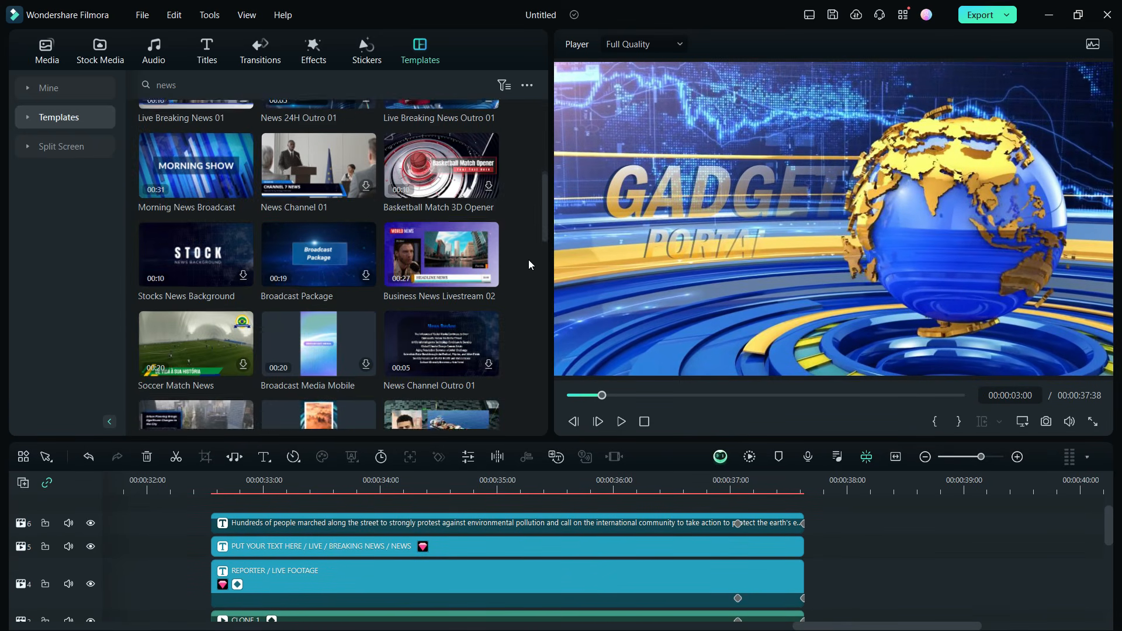
scroll(530, 265, "down", 5)
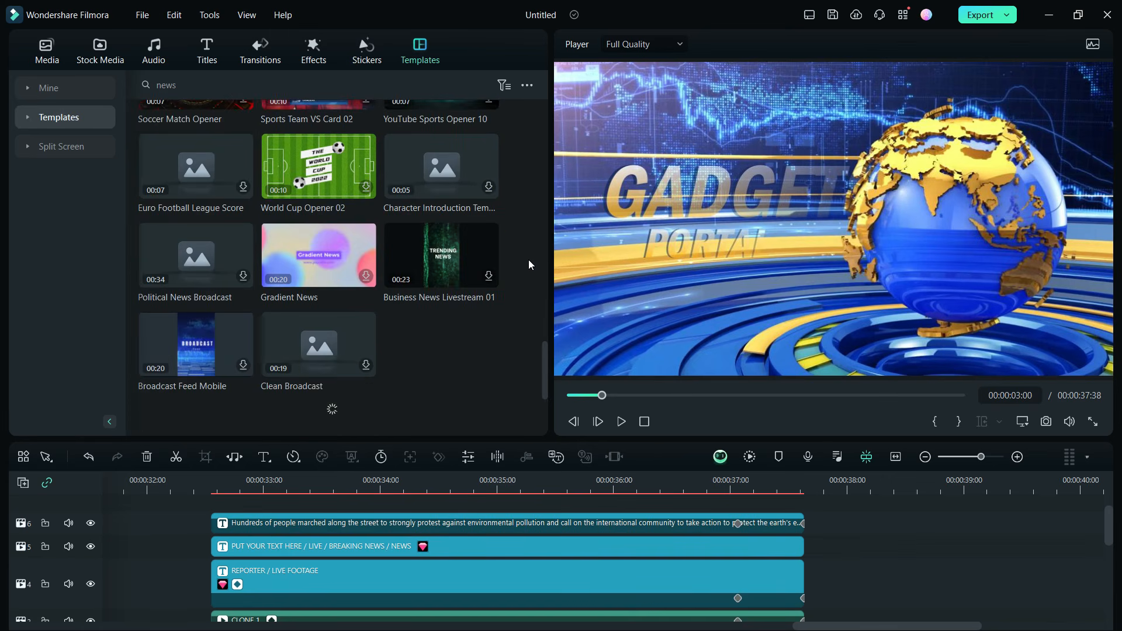
scroll(528, 260, "up", 15)
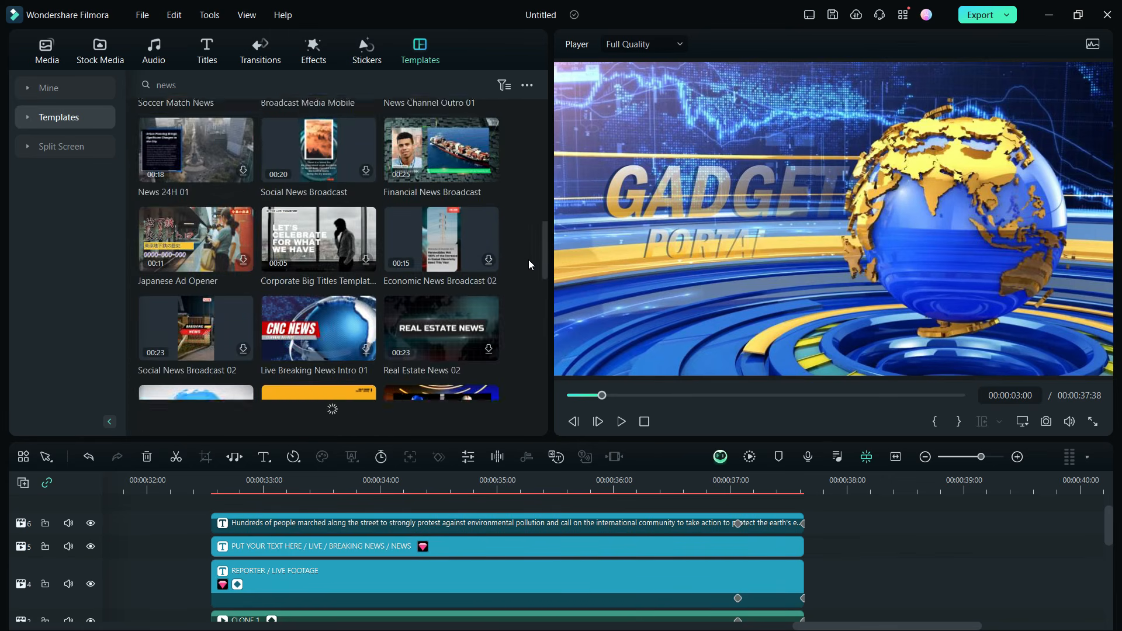